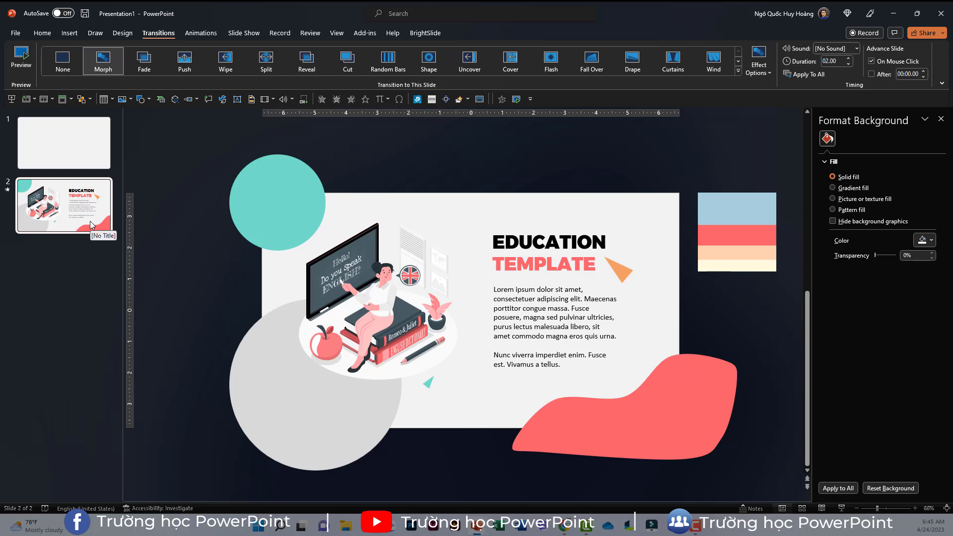
Step: Play the Education template slideshow from slide 1 to preview the Morph into slide 2
left_click(80, 155)
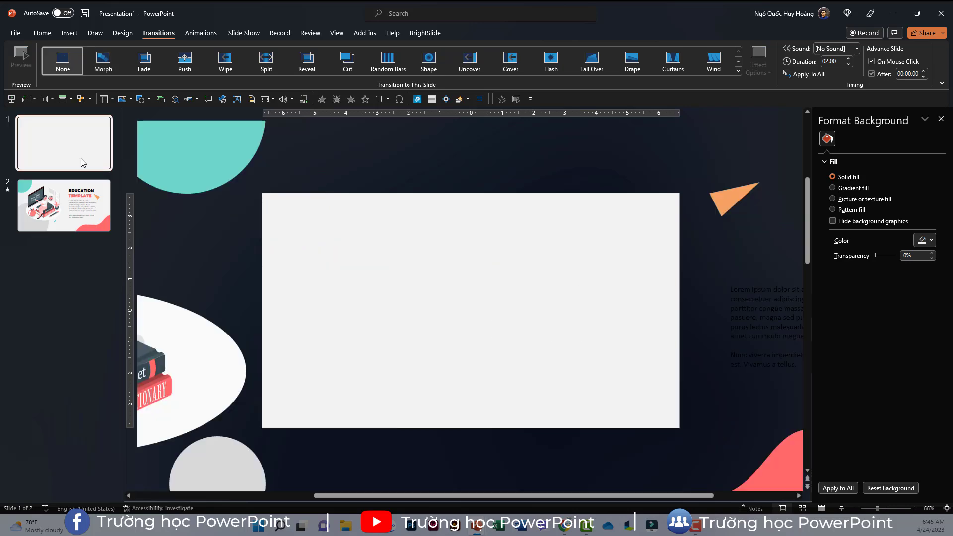
left_click(842, 509)
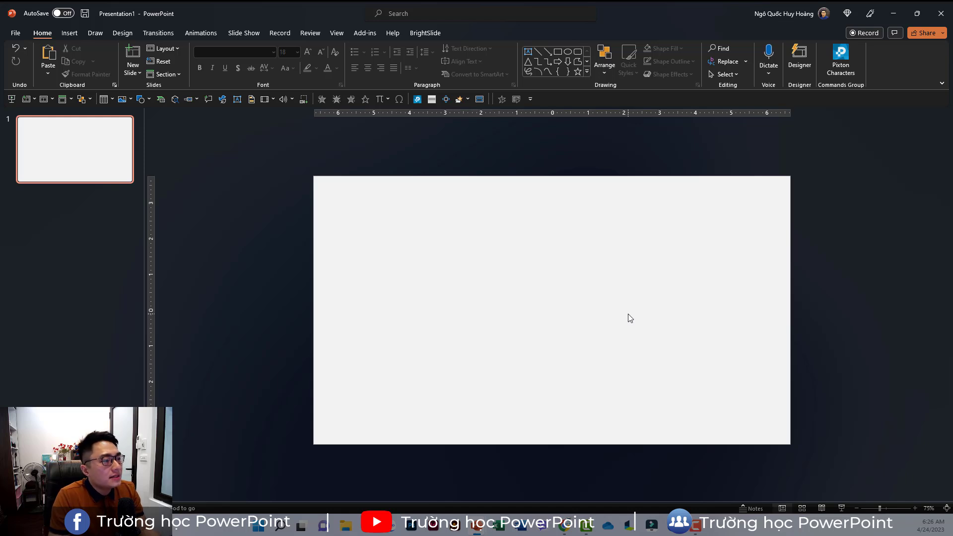
Step: Set the blank slide's background to a solid fill in very light off-white
right_click(489, 229)
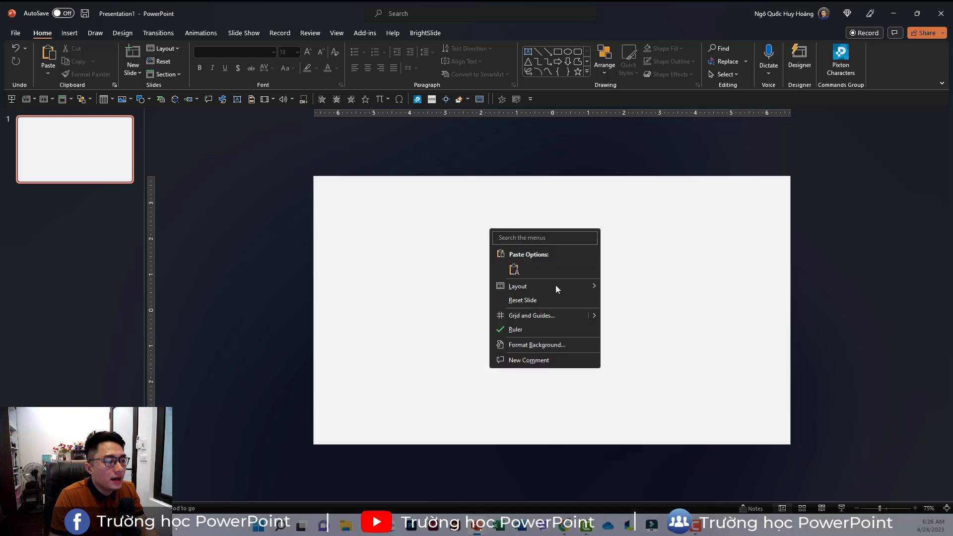
left_click(557, 346)
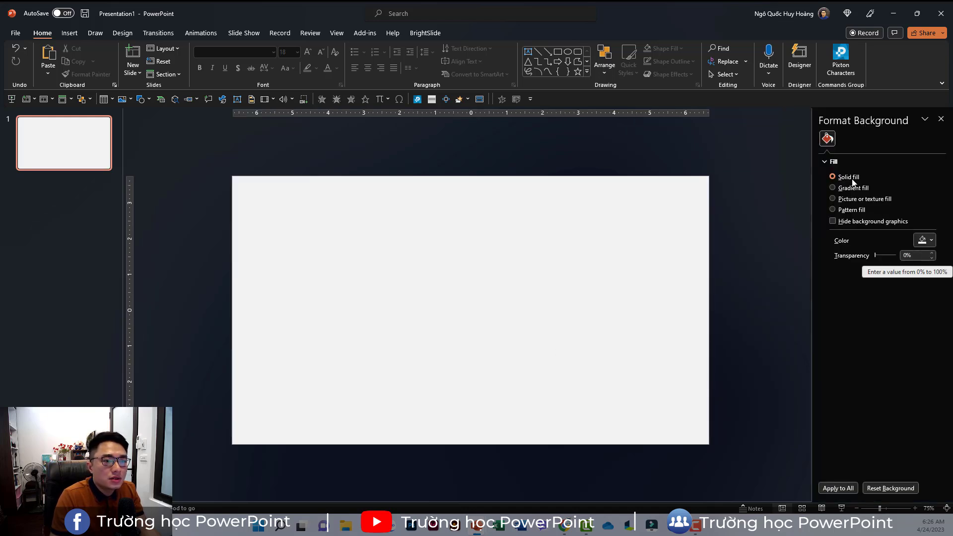
left_click(932, 240)
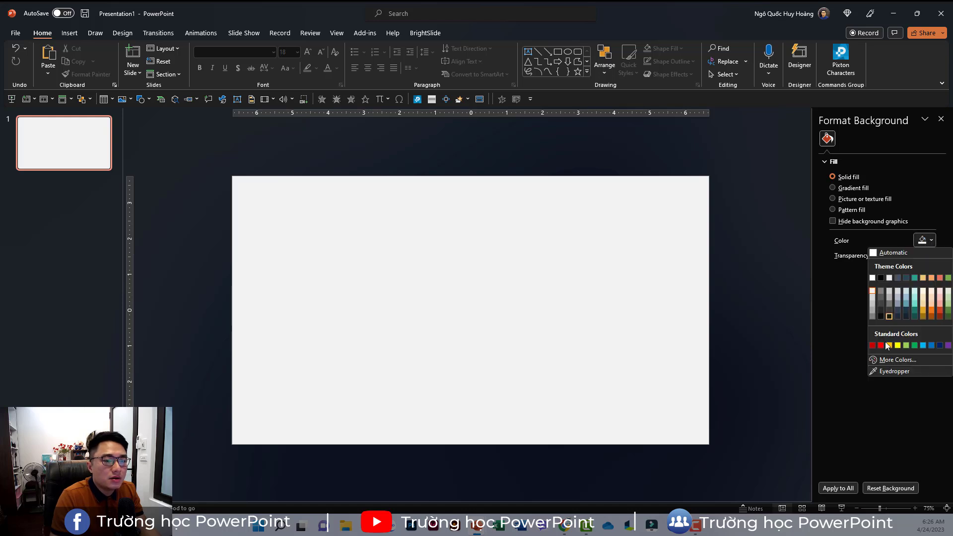
left_click(872, 297)
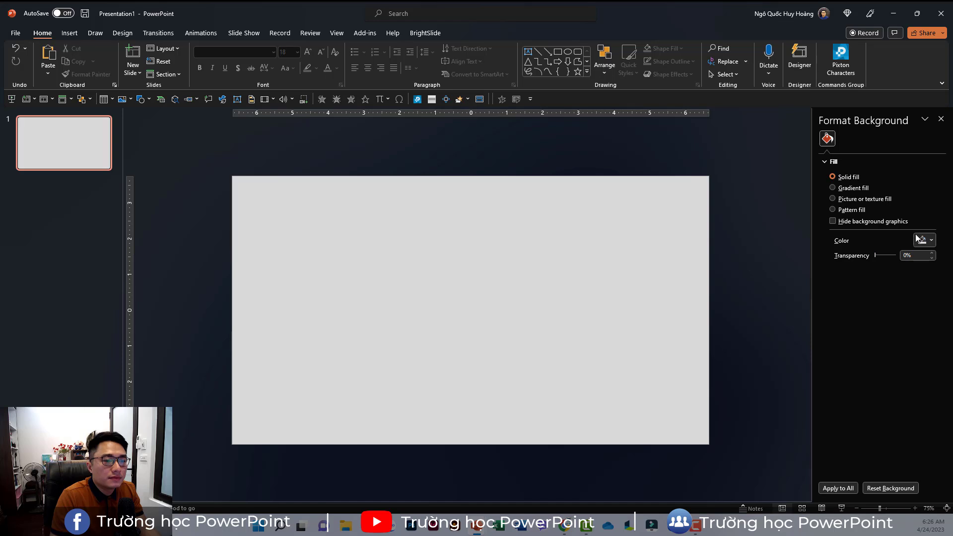
left_click(923, 241)
left_click(872, 292)
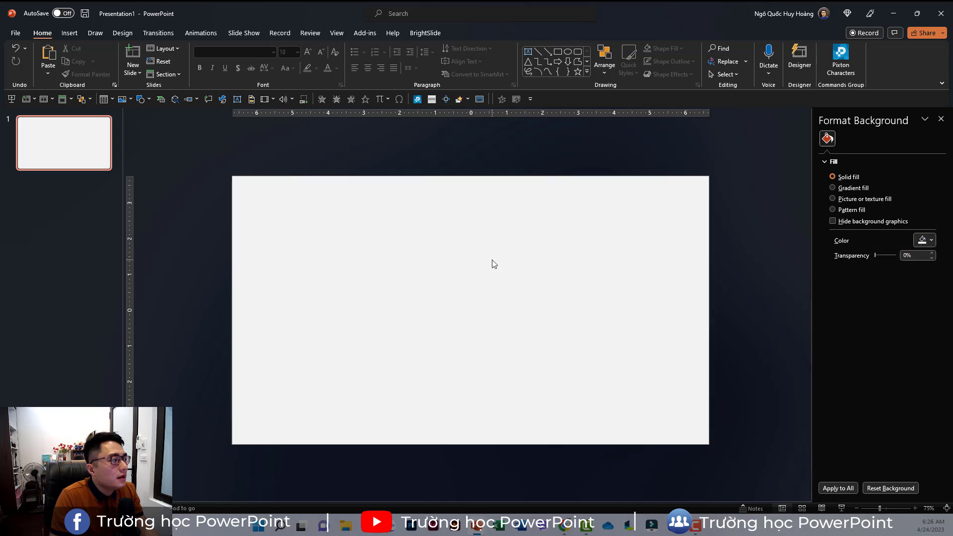
Step: Draw a circle at the slide's top-left corner and duplicate it to the bottom-left, enlarging the copy
left_click(69, 33)
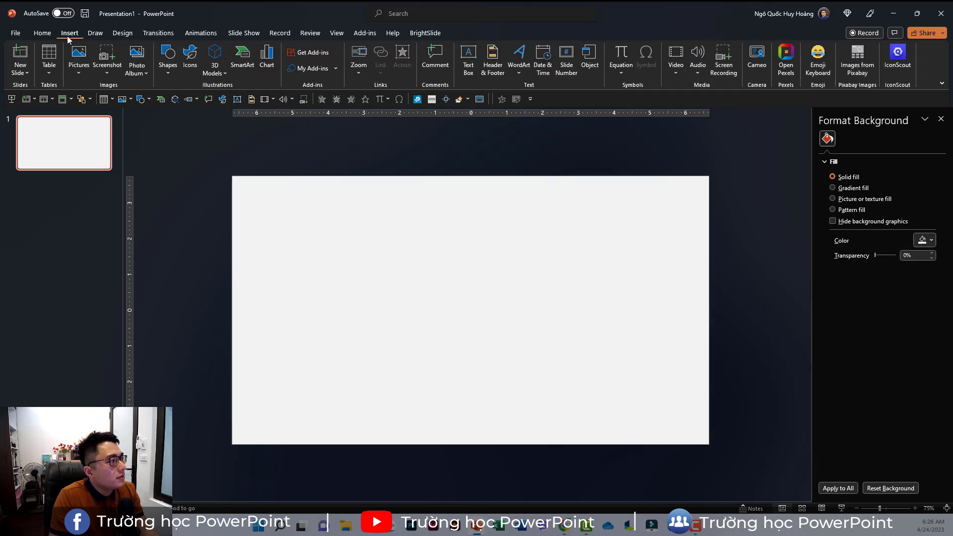
left_click(168, 60)
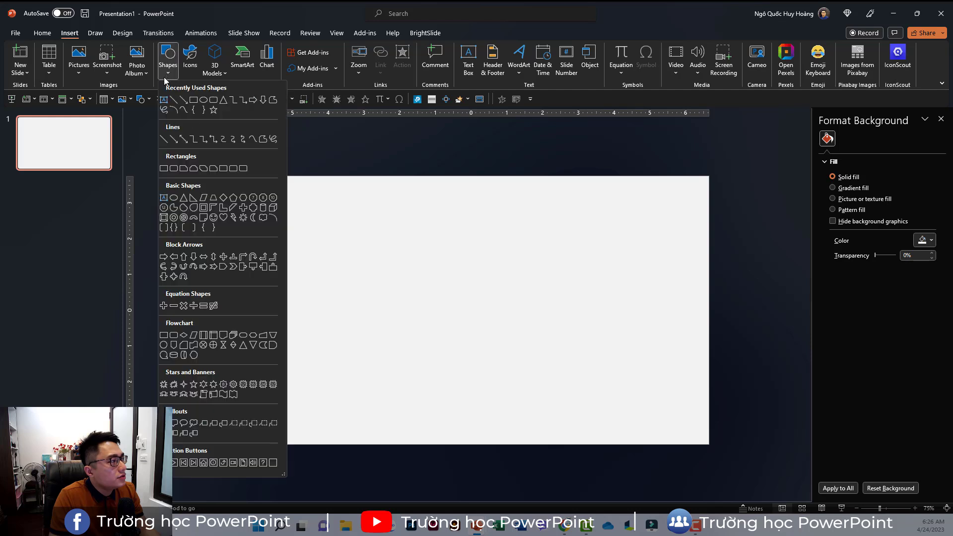
left_click(204, 100)
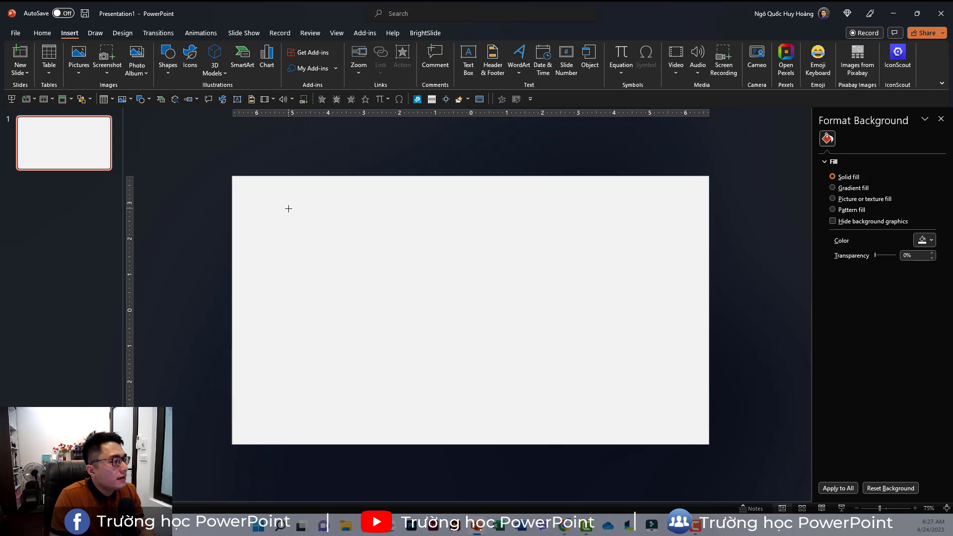
mouse_move(211, 158)
left_mouse_down()
mouse_move(321, 268)
mouse_move(280, 215)
left_mouse_up()
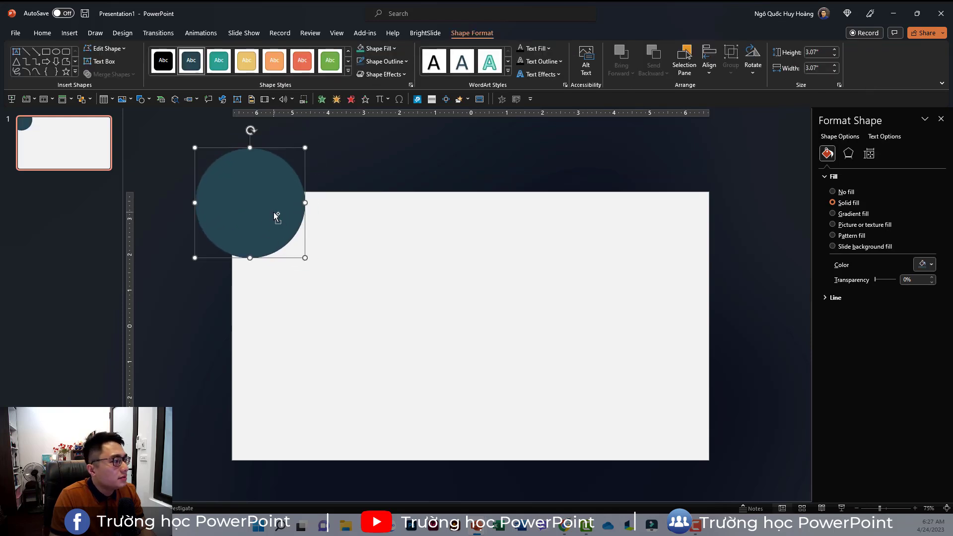
mouse_move(266, 205)
left_mouse_down()
mouse_move(290, 240)
mouse_move(249, 419)
left_mouse_up()
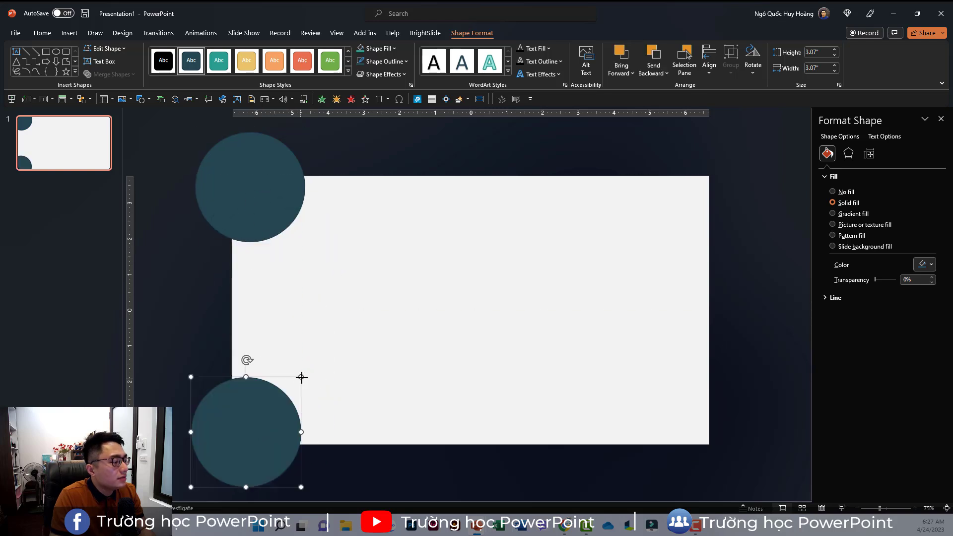
left_click_drag(301, 377, 388, 293)
left_click_drag(352, 334, 339, 354)
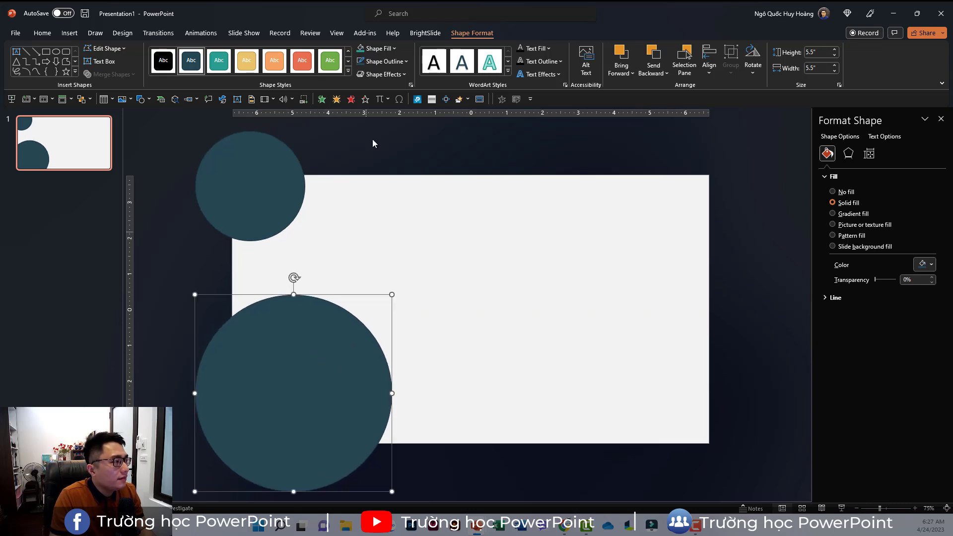
Step: Fill the small top-left circle with teal and remove its outline
left_click(288, 213)
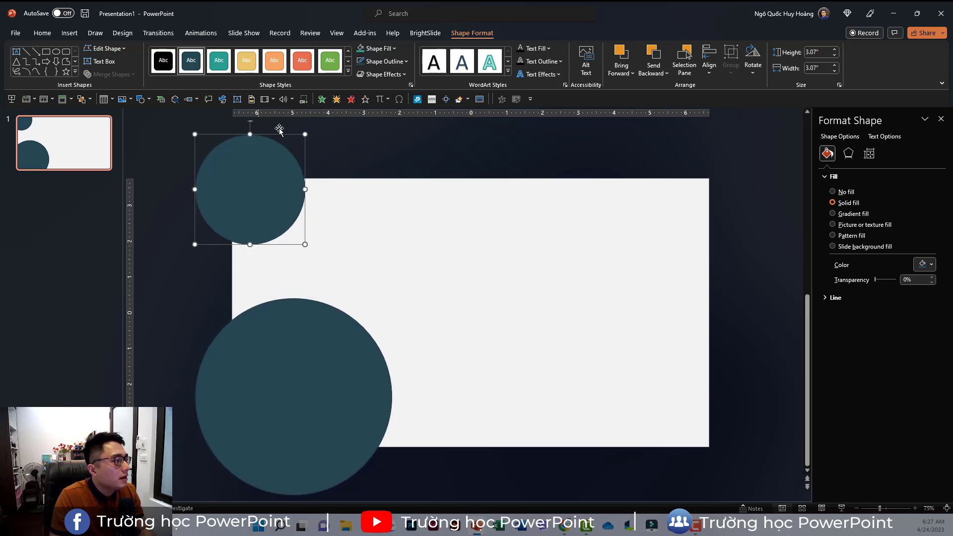
left_click(387, 52)
left_click(401, 100)
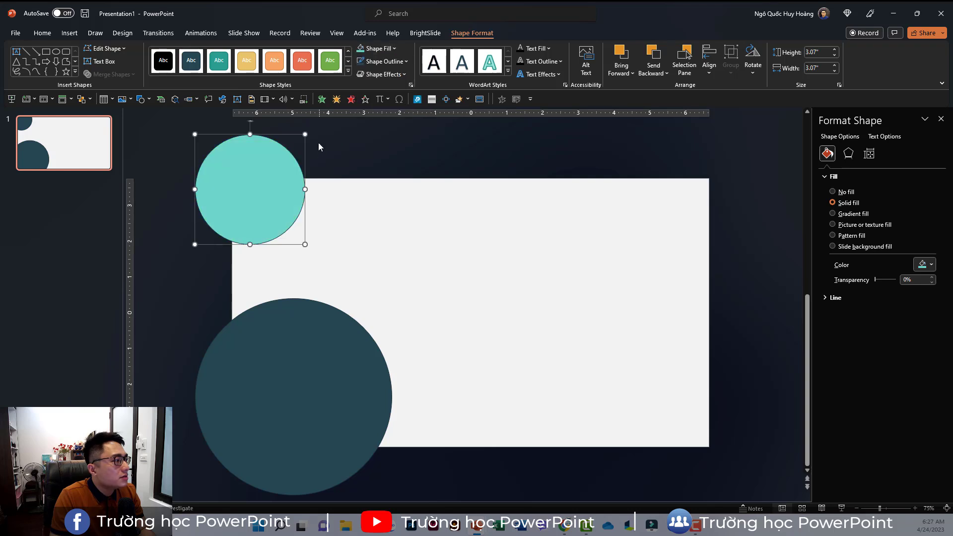
left_click(383, 62)
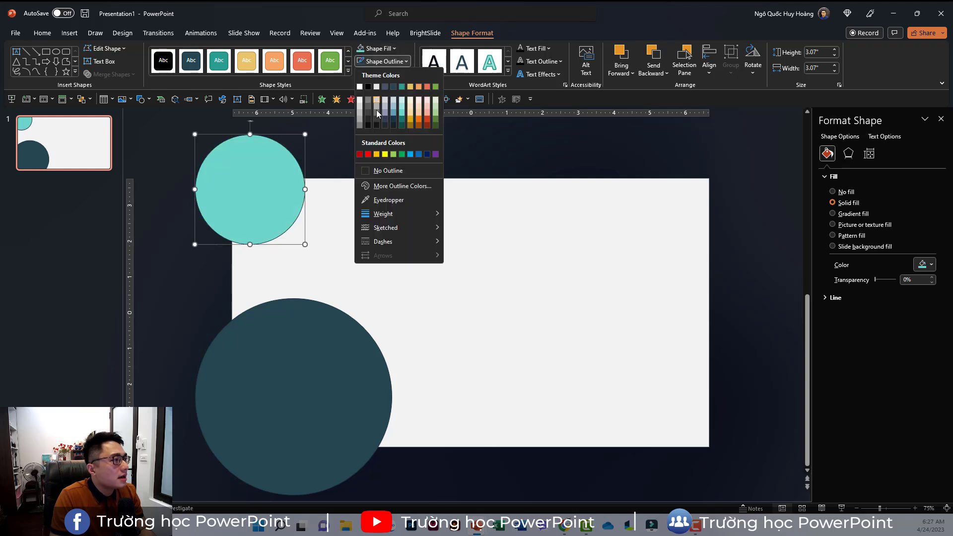
left_click(404, 170)
left_click(347, 255)
Step: Fill the large bottom-left circle with light grey, remove its outline, and reposition it
left_click(249, 207)
left_click(294, 400)
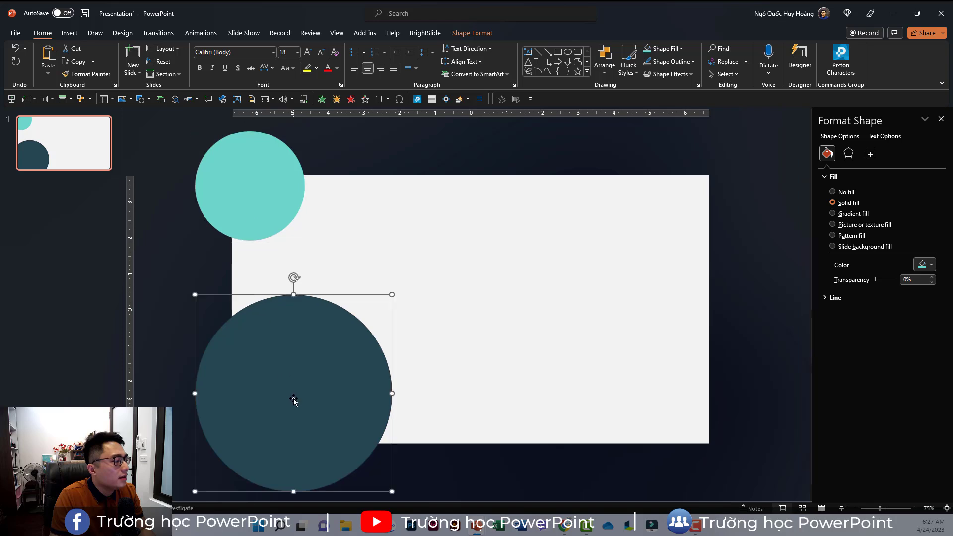
left_click(475, 33)
left_click(392, 50)
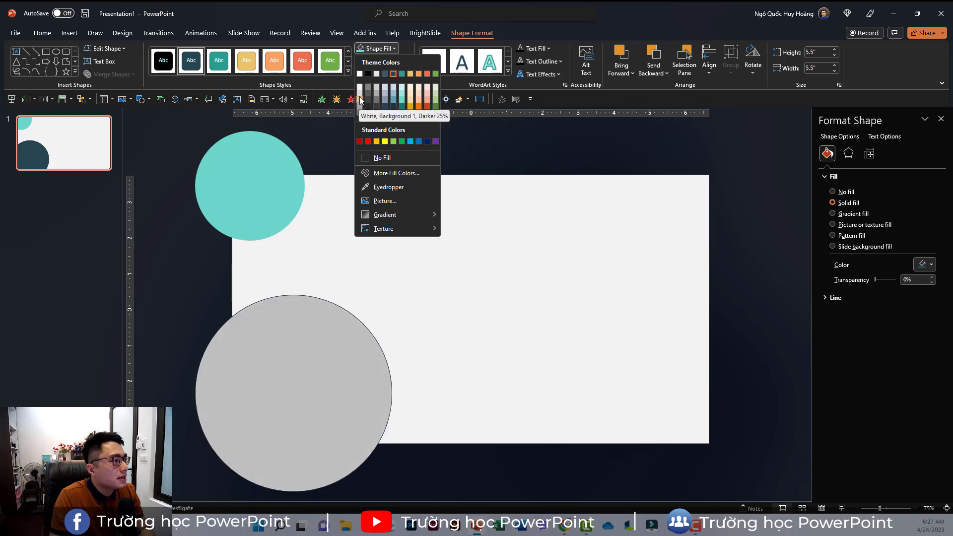
left_click(360, 92)
left_click(397, 61)
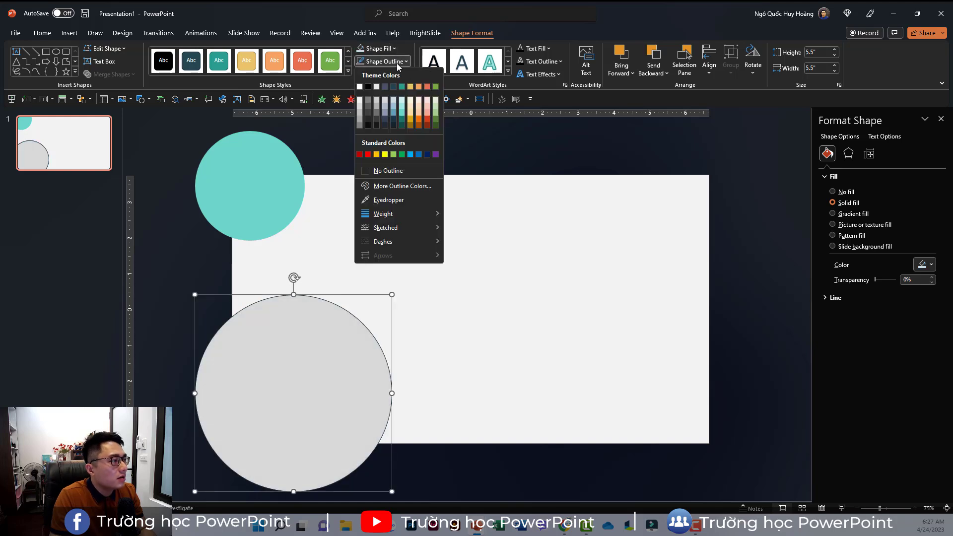
left_click(400, 172)
left_click_drag(357, 385, 356, 383)
left_click(531, 372)
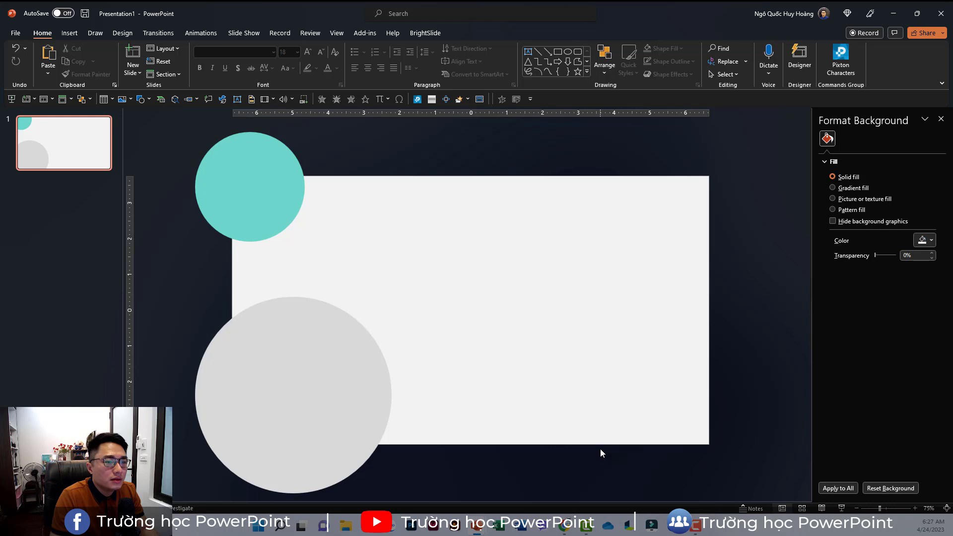
Step: Draw a closed freeform S-curve wave from below the bottom edge to past the slide's right edge
left_click(69, 33)
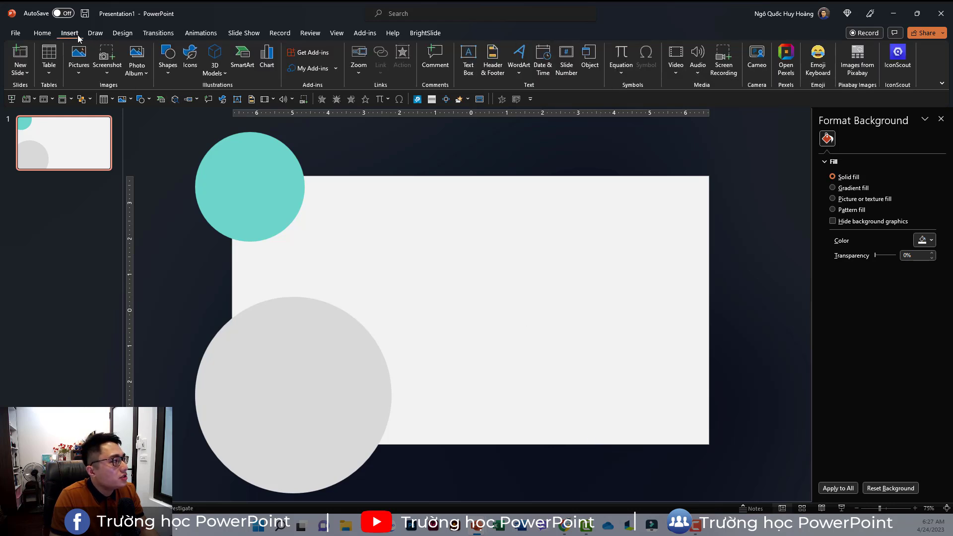
left_click(171, 76)
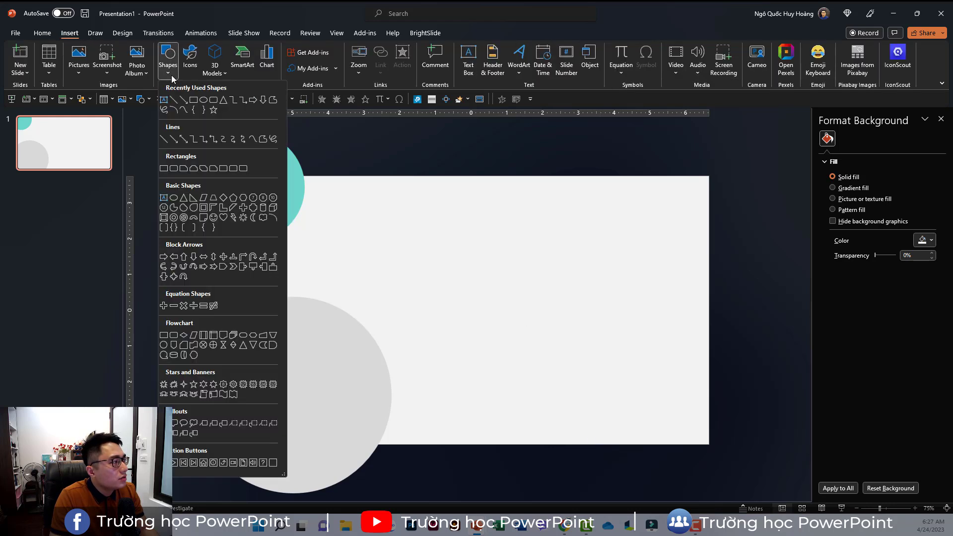
left_click(251, 142)
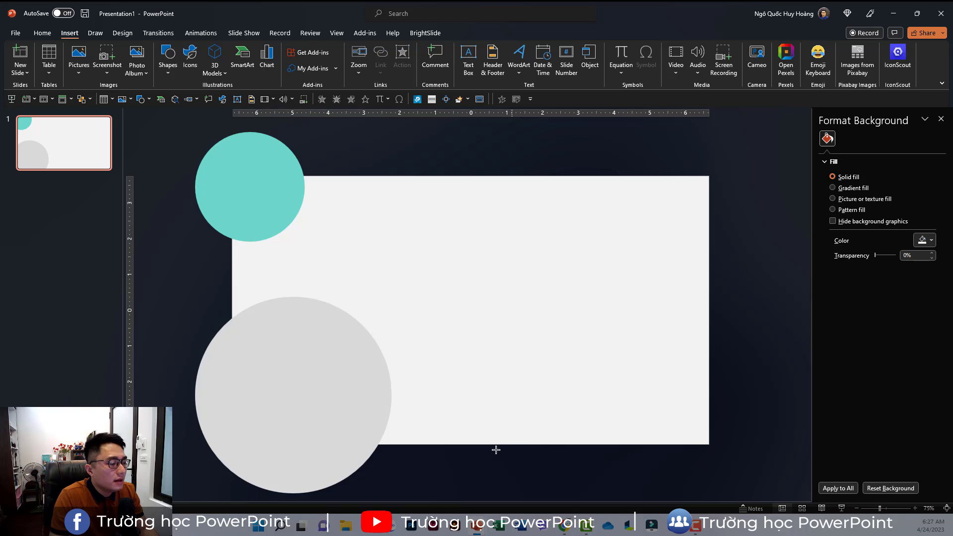
left_click(519, 464)
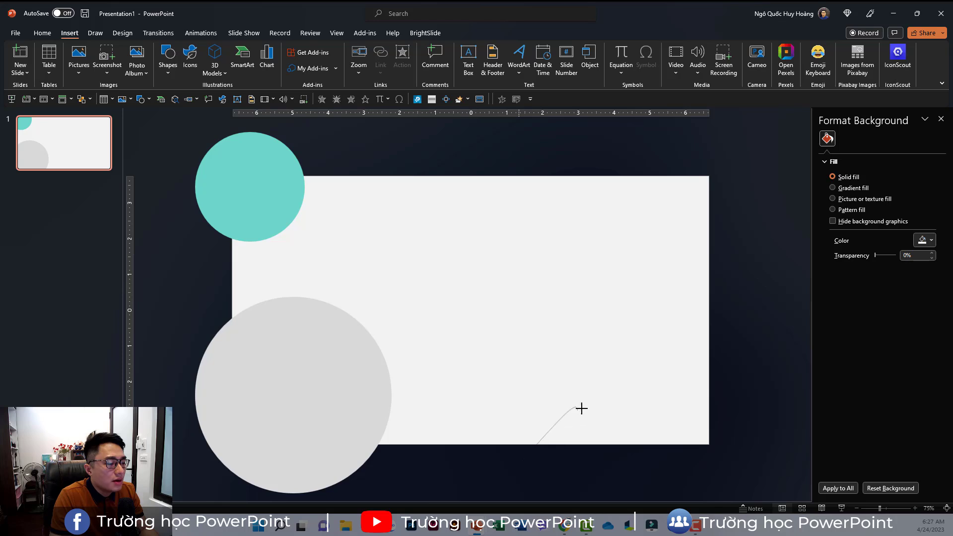
left_click(579, 407)
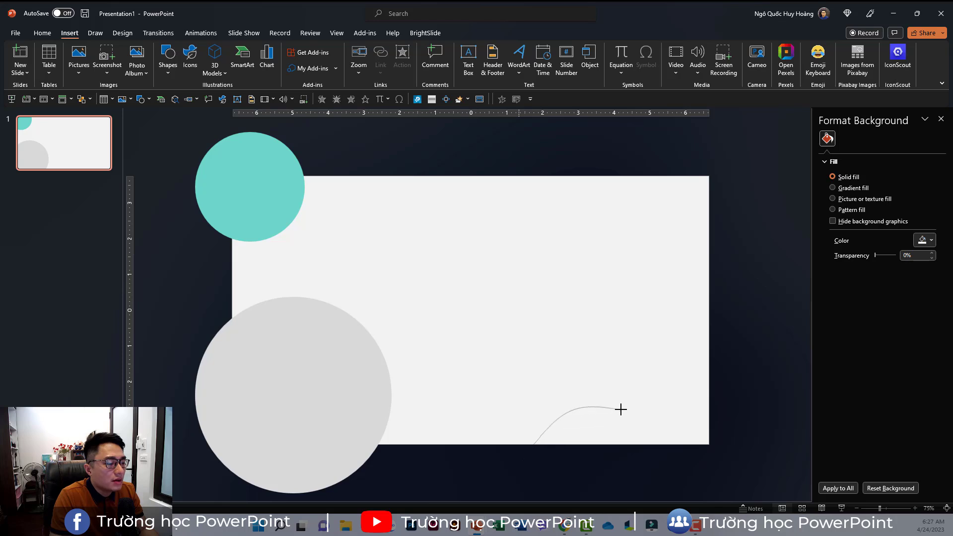
left_click(647, 408)
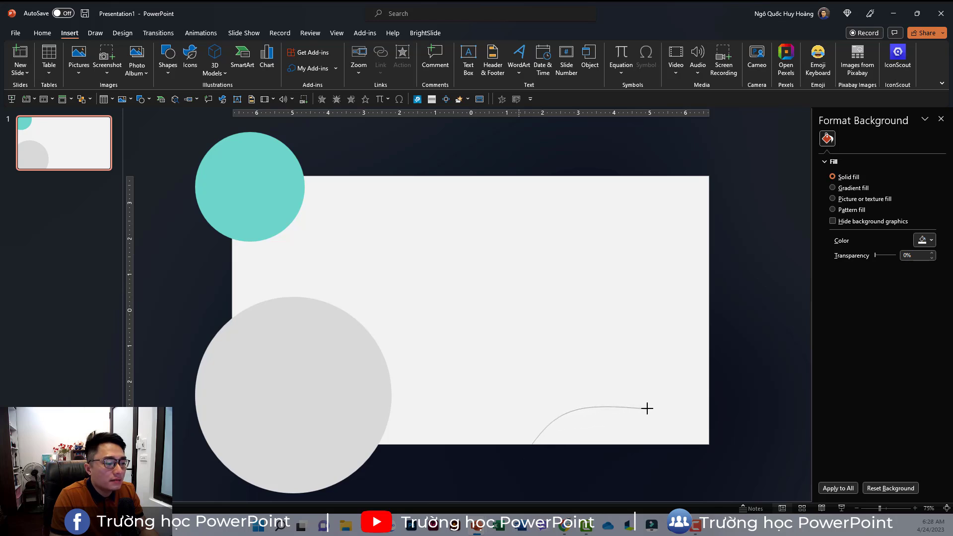
left_click(703, 361)
left_click(519, 466)
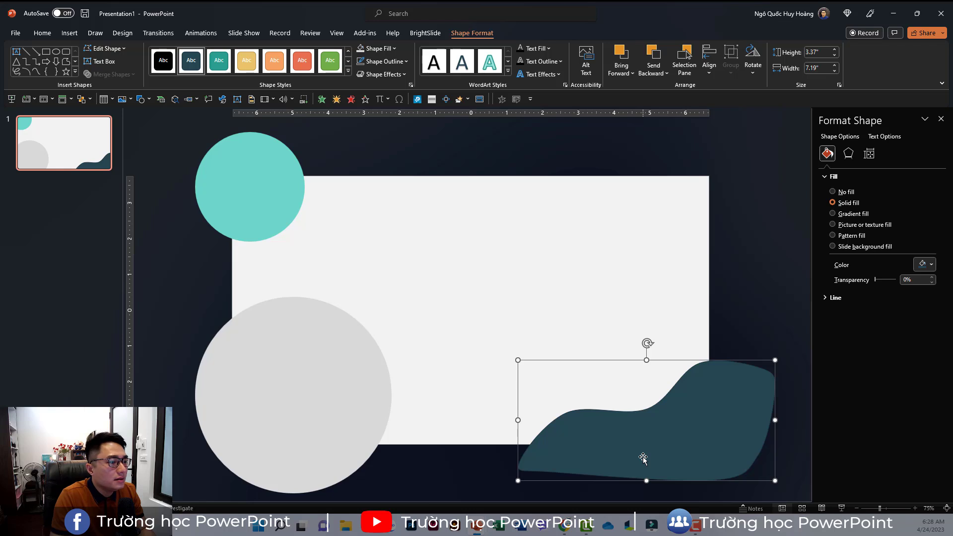
left_click(563, 294)
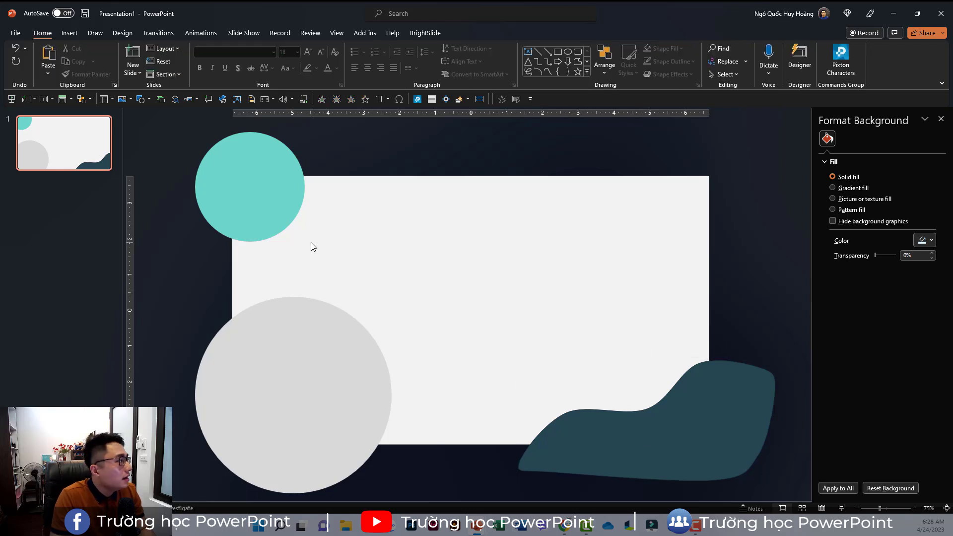
Step: Draw an isosceles triangle rotated at upper right, plus a smaller, more upright second triangle
left_click(69, 33)
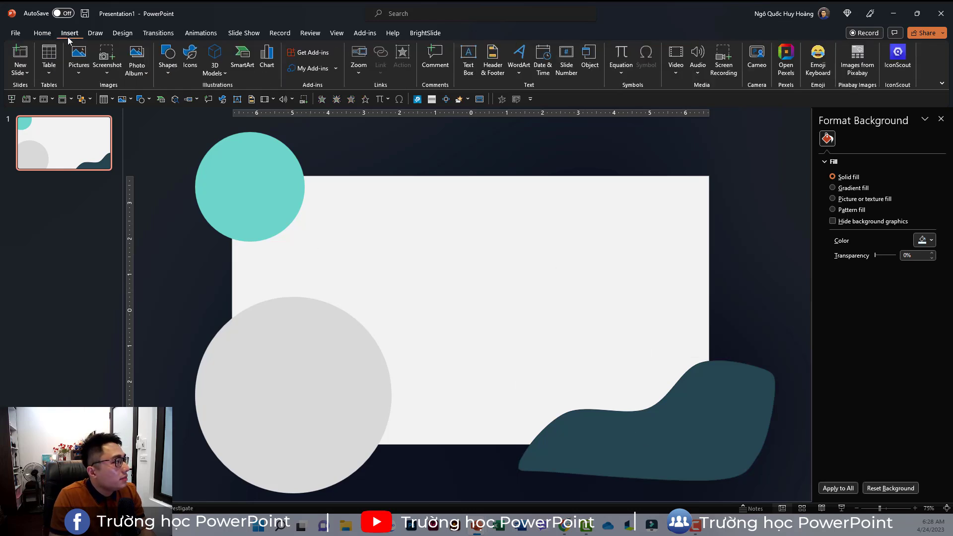
left_click(168, 57)
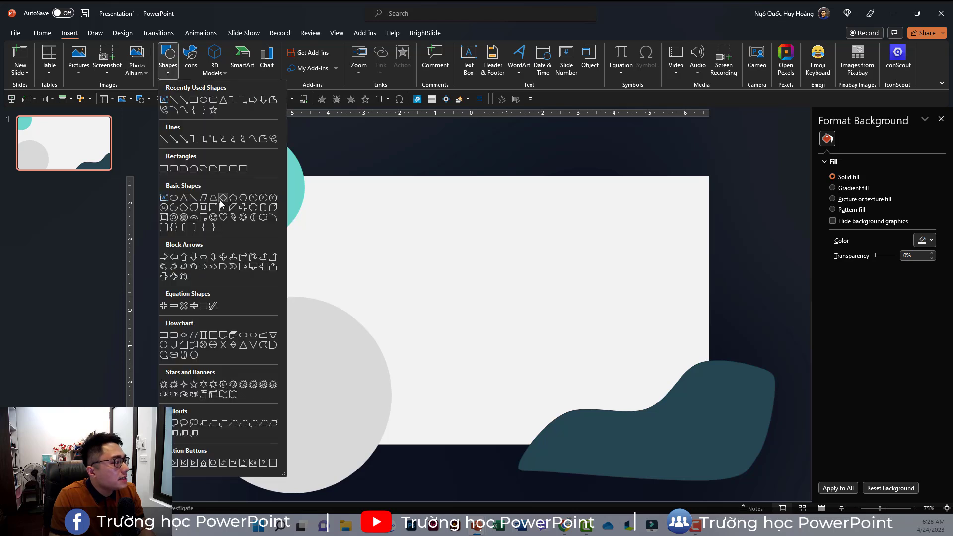
left_click(183, 199)
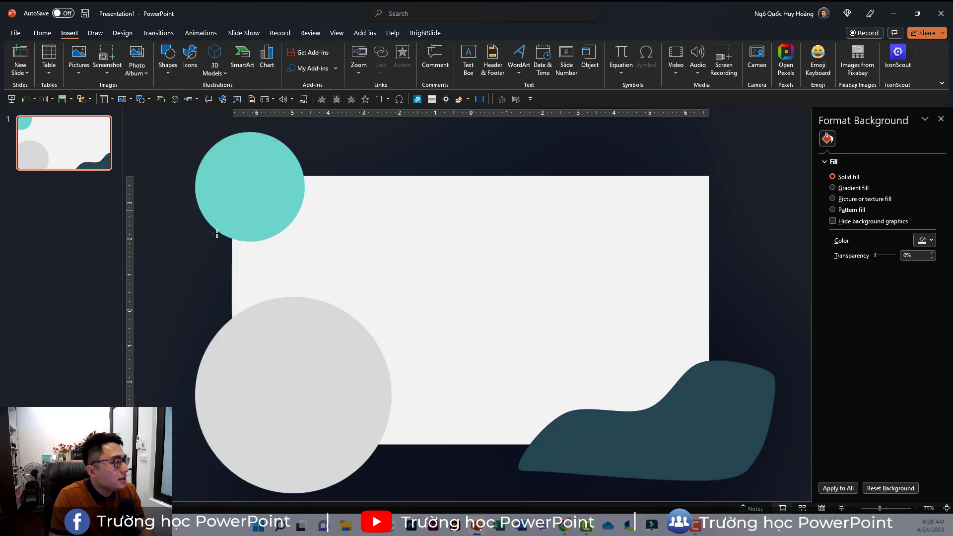
left_click_drag(600, 242, 621, 277)
mouse_move(610, 224)
left_mouse_down()
mouse_move(586, 238)
mouse_move(645, 265)
mouse_move(384, 396)
mouse_move(432, 395)
left_mouse_up()
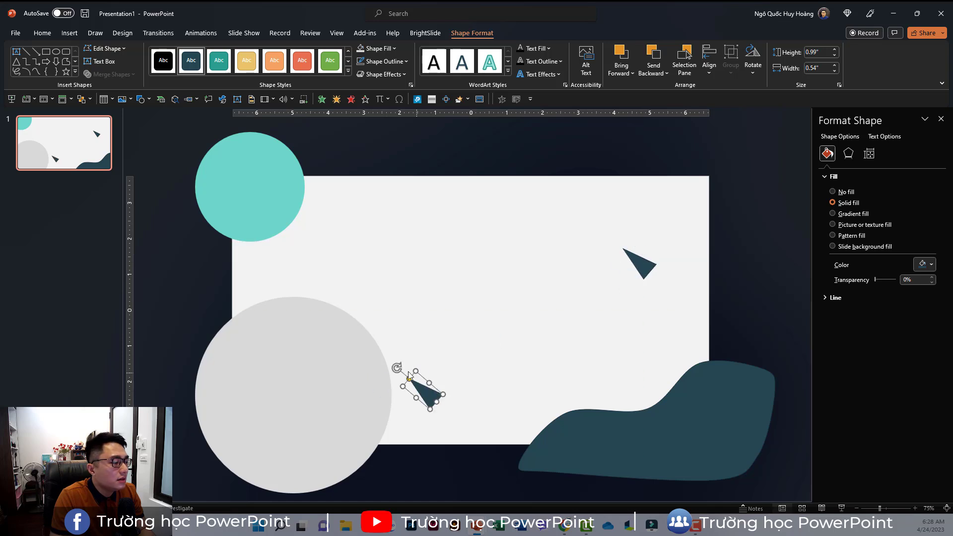
left_click_drag(398, 368, 437, 373)
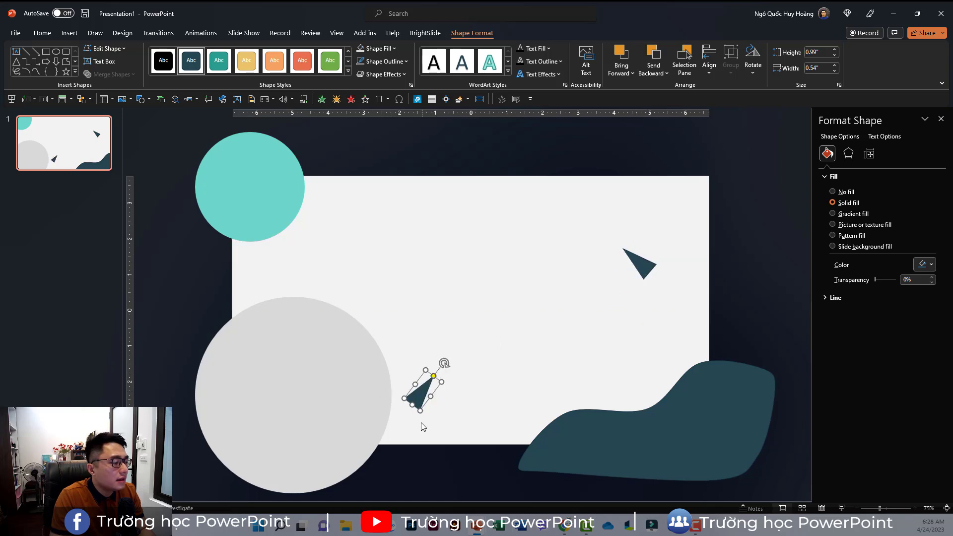
mouse_move(420, 410)
left_mouse_down()
mouse_move(424, 382)
mouse_move(421, 393)
mouse_move(433, 386)
left_mouse_up()
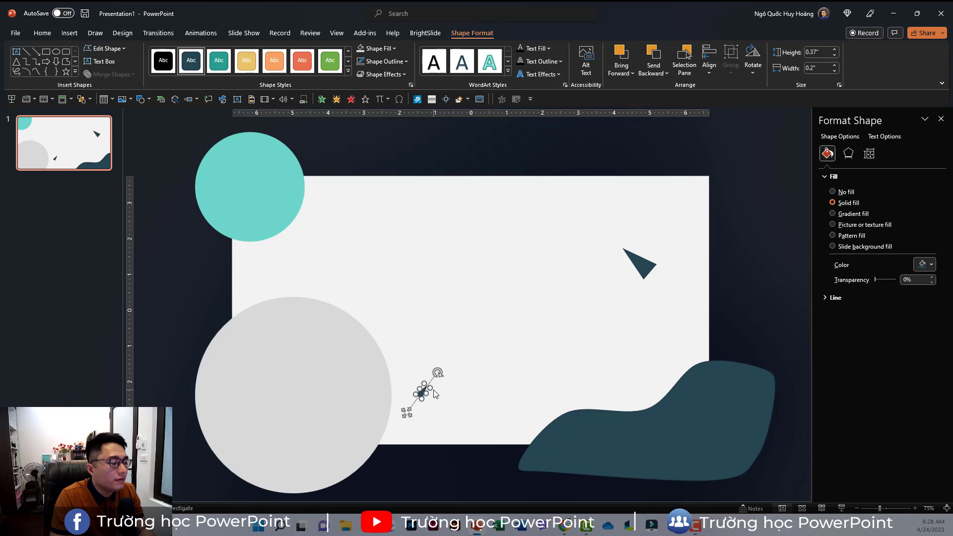
left_click(517, 398)
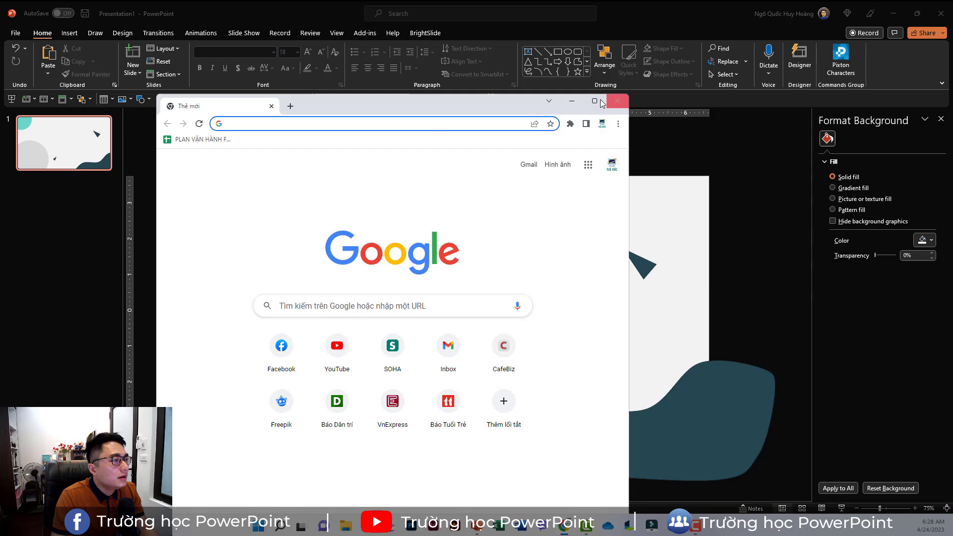
Step: Open a browser window and go to the Color Hunt palette site
double_click(468, 100)
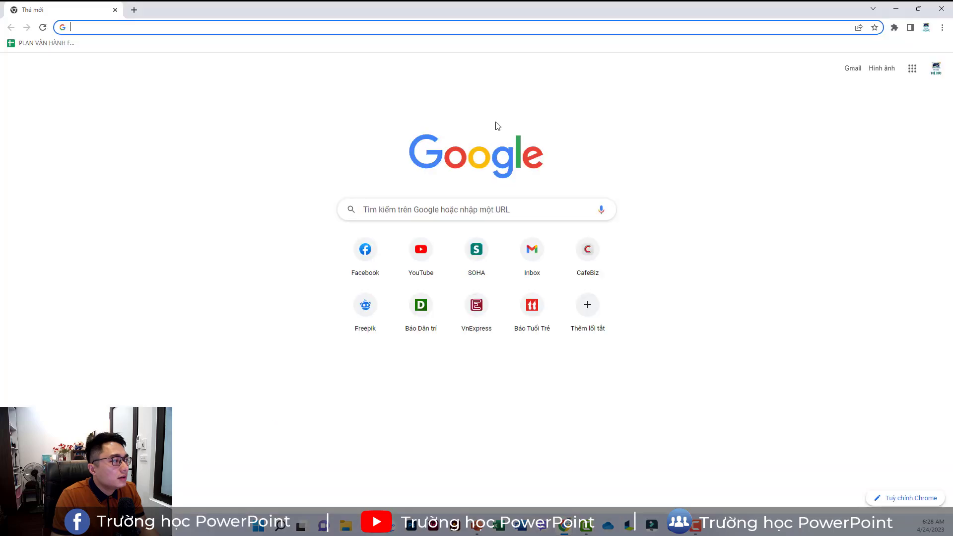
type("colorhunt.co")
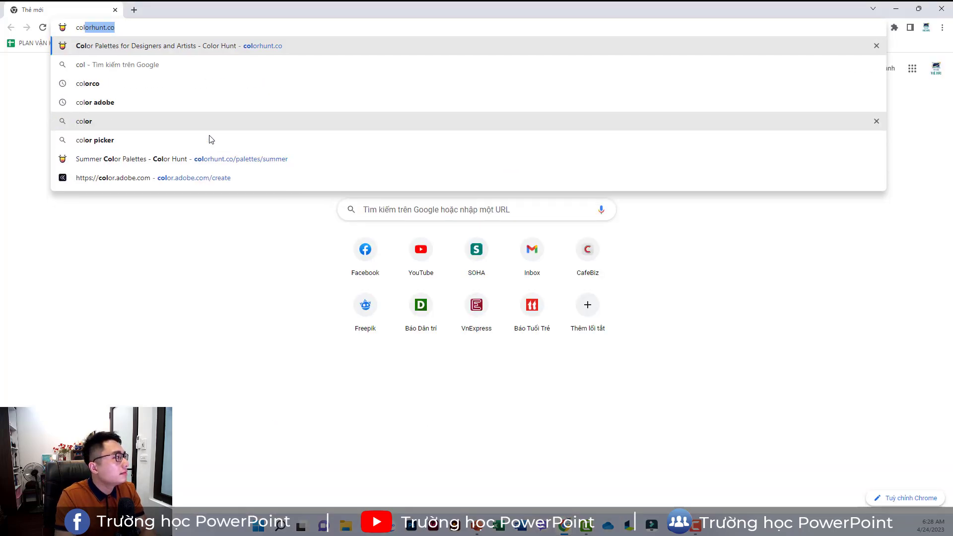
key("Return")
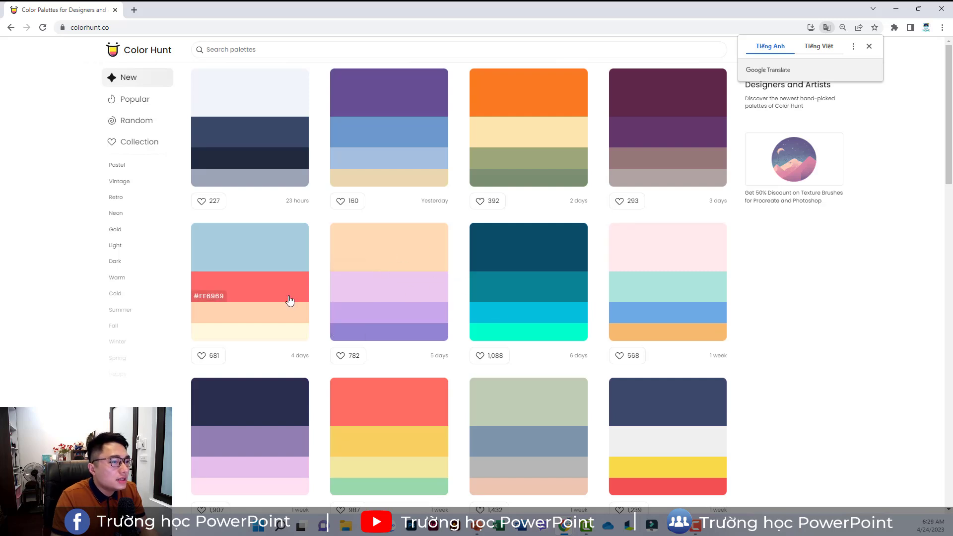
Step: Copy the red #FF6969 code, open that palette's detail page, and return to PowerPoint
left_click(212, 299)
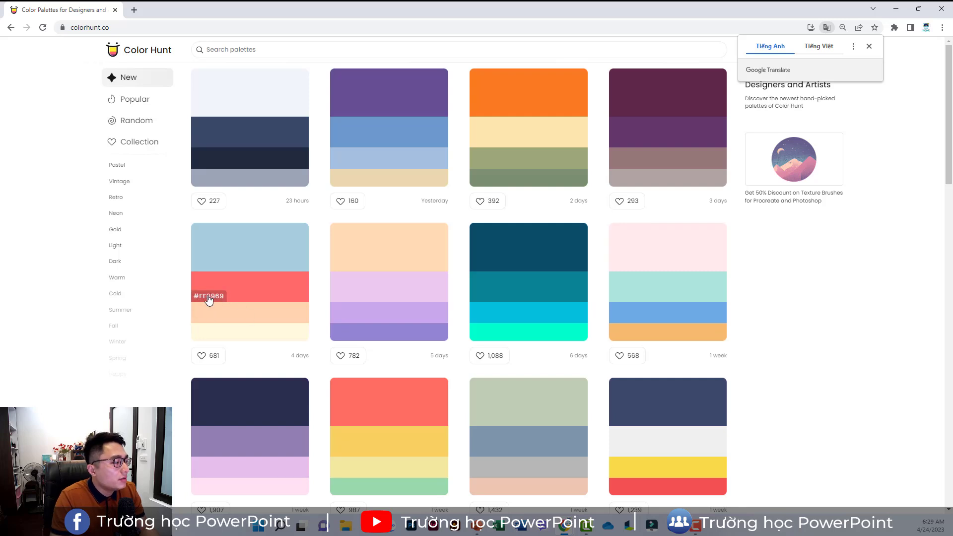
left_click(209, 299)
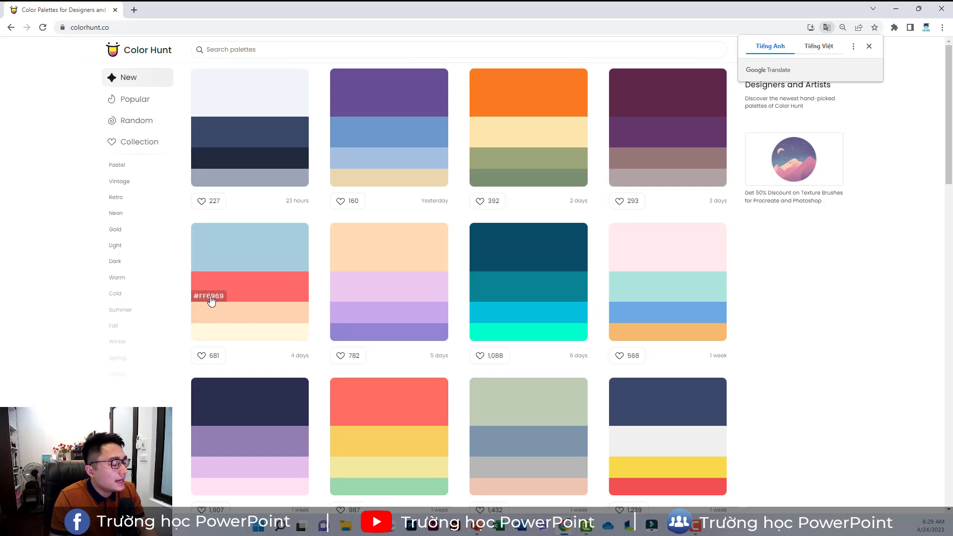
left_click(210, 299)
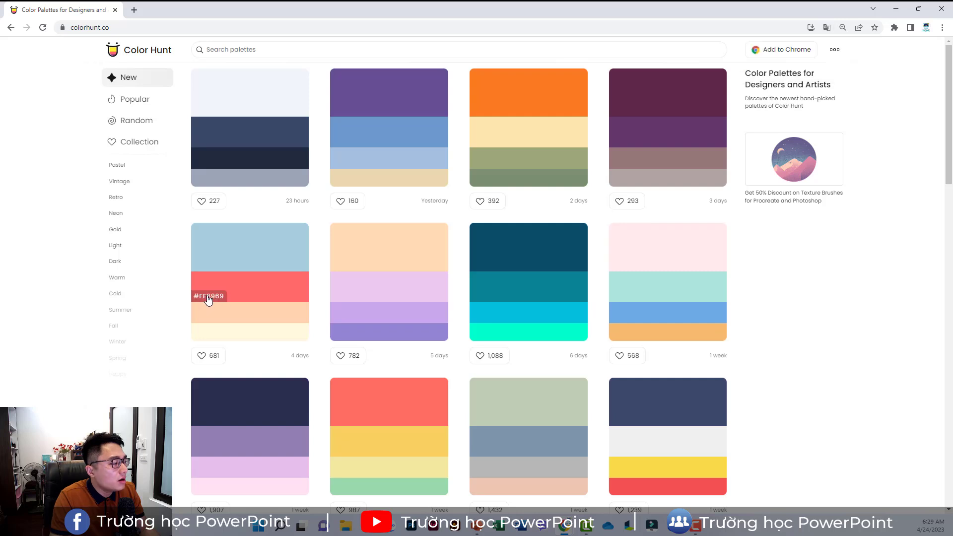
left_click(209, 298)
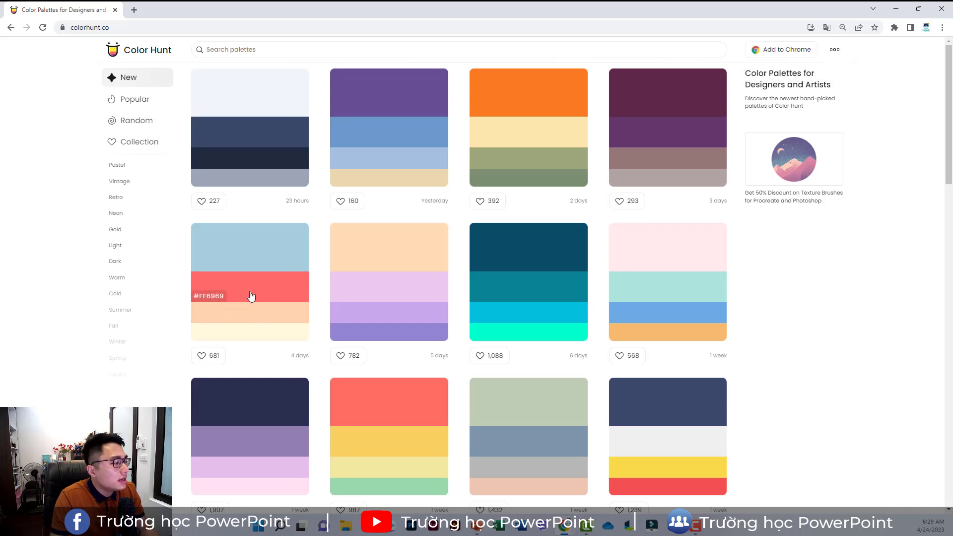
left_click(282, 292)
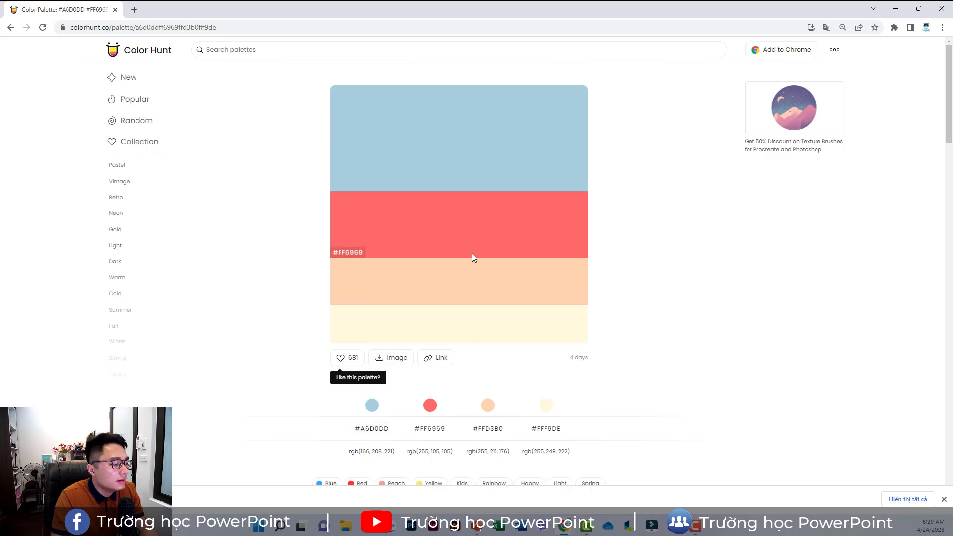
mouse_move(428, 526)
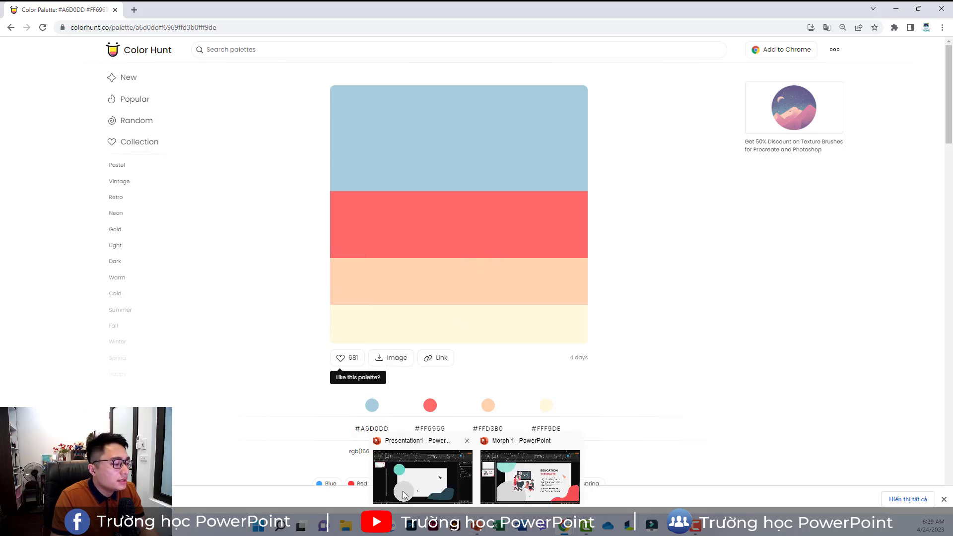
left_click(403, 491)
Step: Insert the Color Hunt Palette image from Downloads and move it up toward the slide's top
left_click(69, 33)
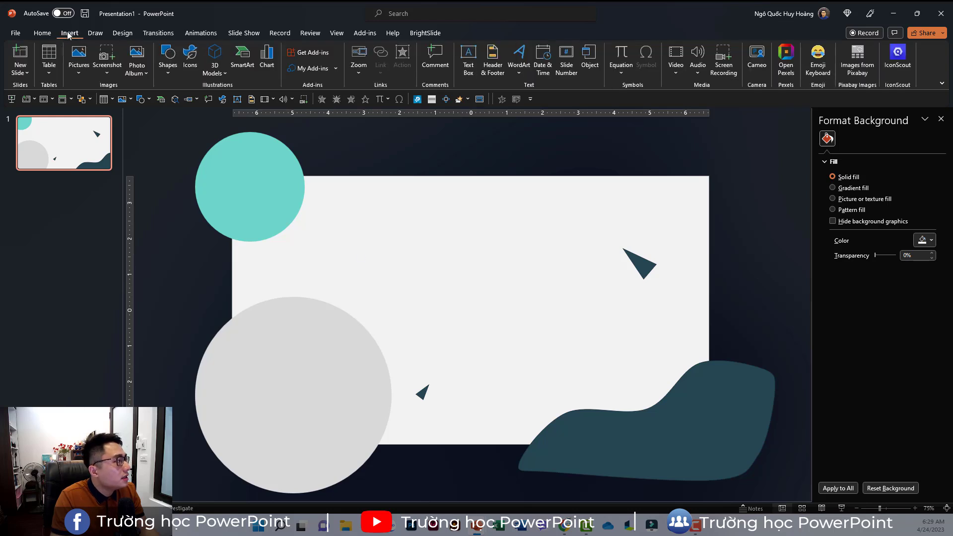
left_click(79, 60)
left_click(105, 107)
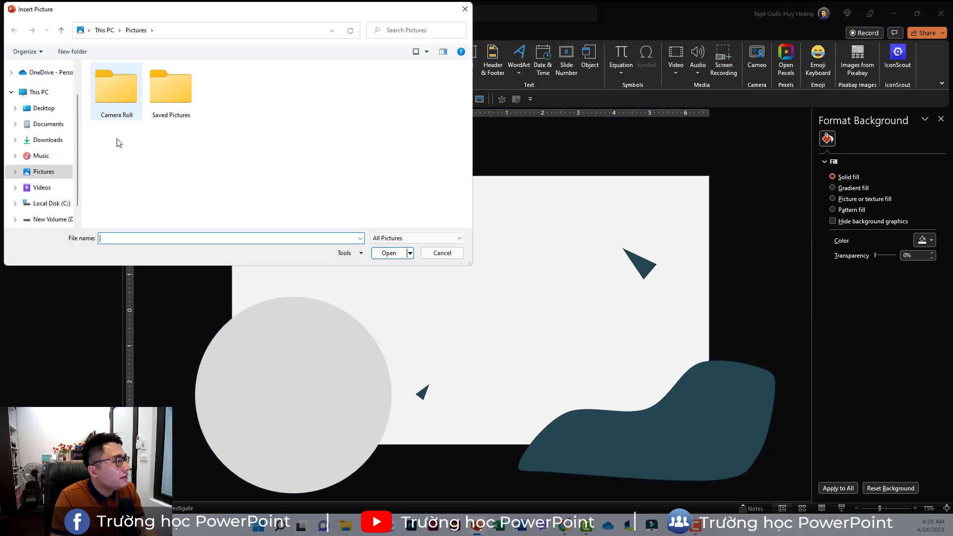
left_click(31, 140)
left_click(133, 126)
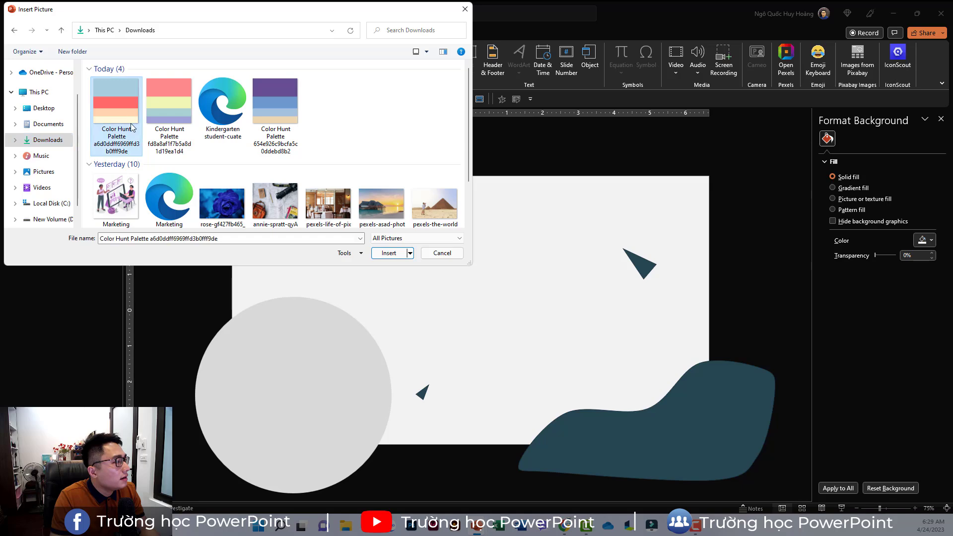
left_click(388, 253)
left_click_drag(504, 336, 528, 299)
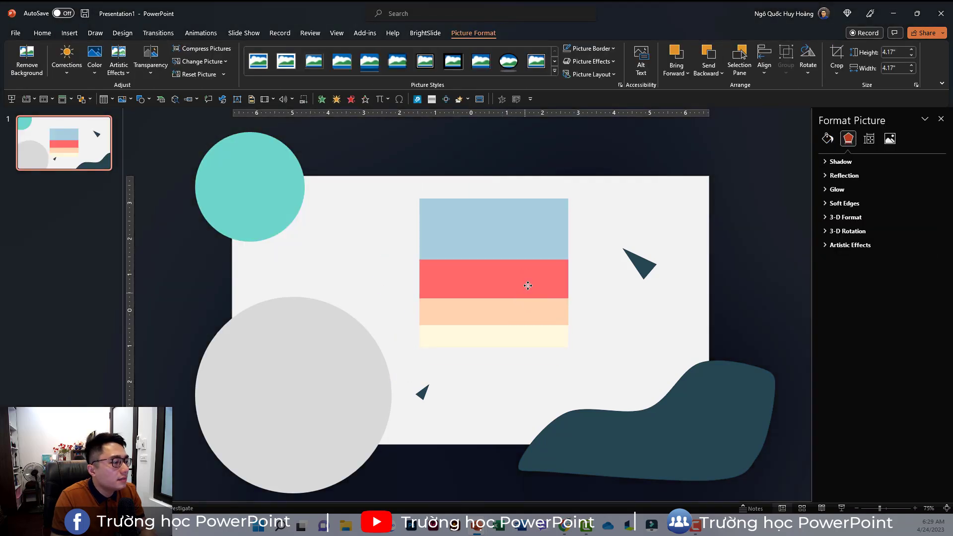
left_click(679, 419)
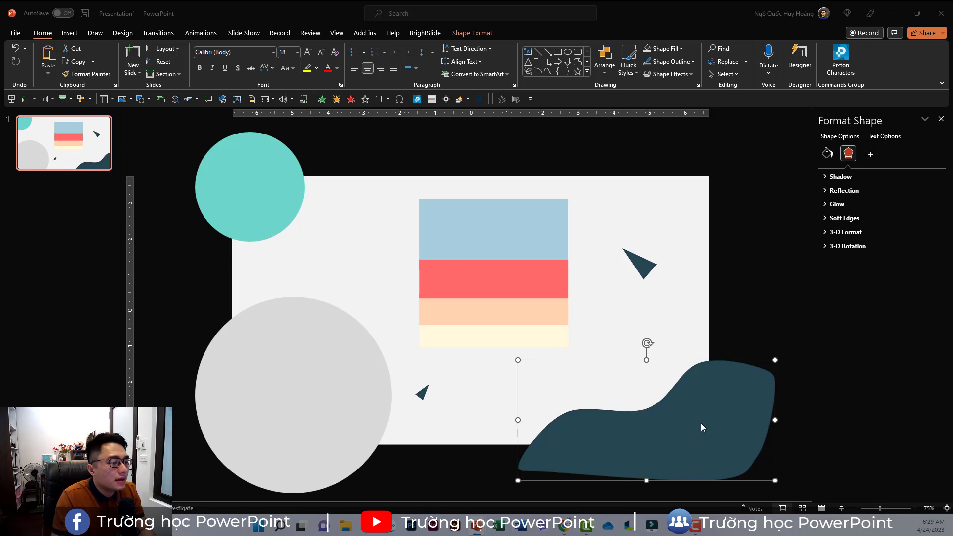
Step: Fill the wave blob with the palette's red #FF6969 using the eyedropper, with no outline
left_click(474, 34)
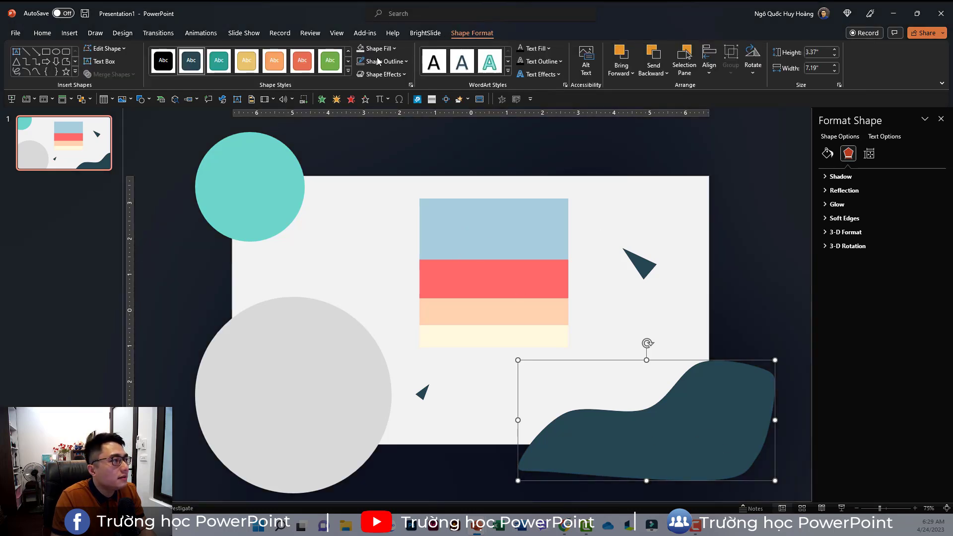
left_click(386, 48)
left_click(390, 187)
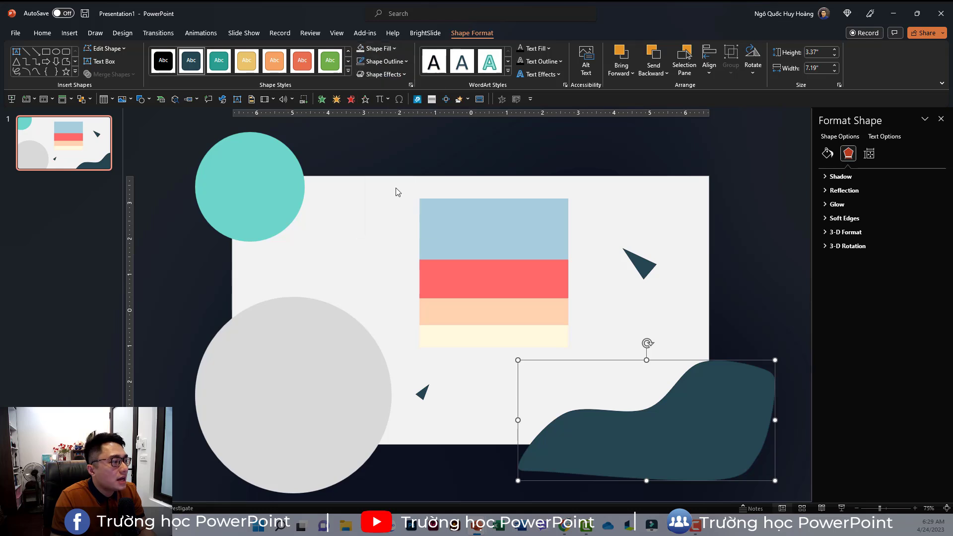
left_click(493, 279)
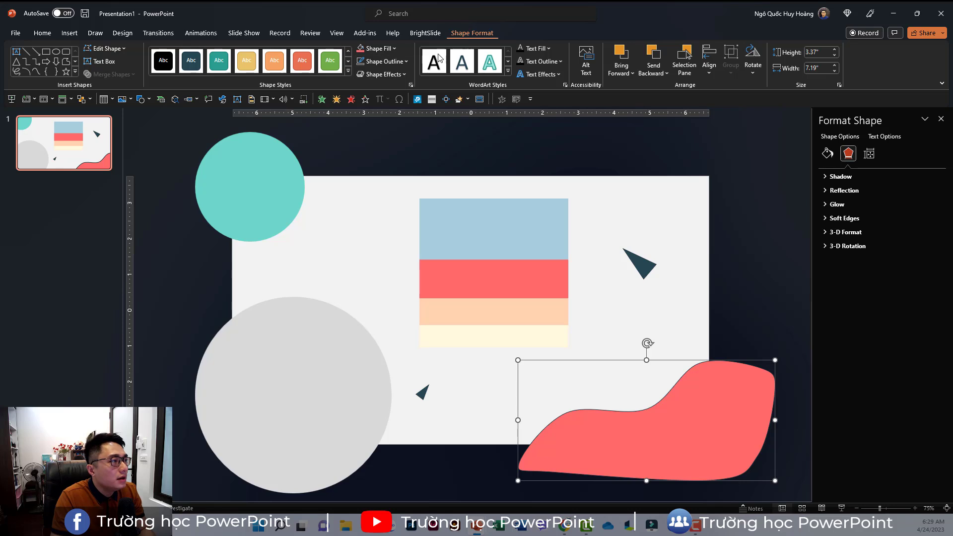
left_click(375, 68)
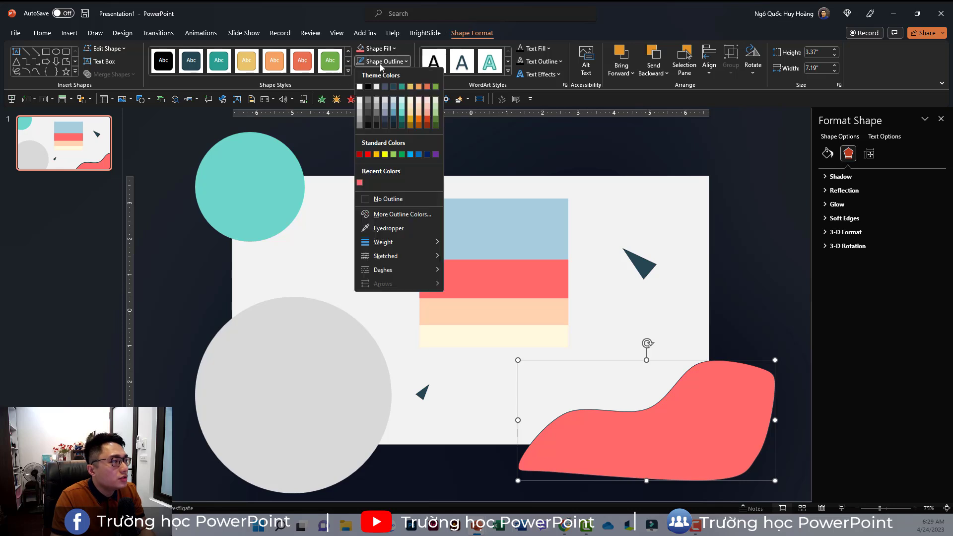
left_click(395, 199)
left_click(621, 327)
Step: Shrink the palette image and move it just off the slide's right edge
left_click(542, 305)
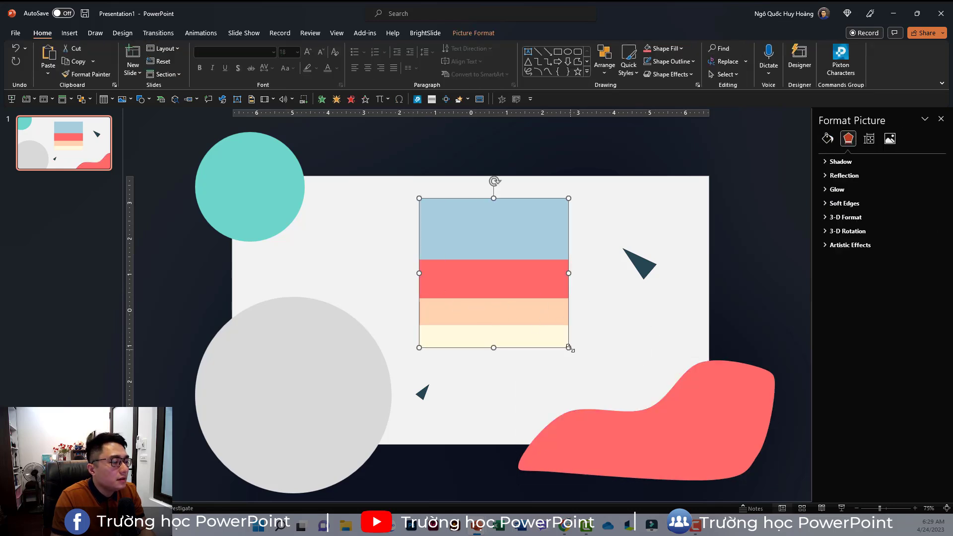
left_click_drag(568, 348, 498, 290)
left_click_drag(477, 233, 769, 218)
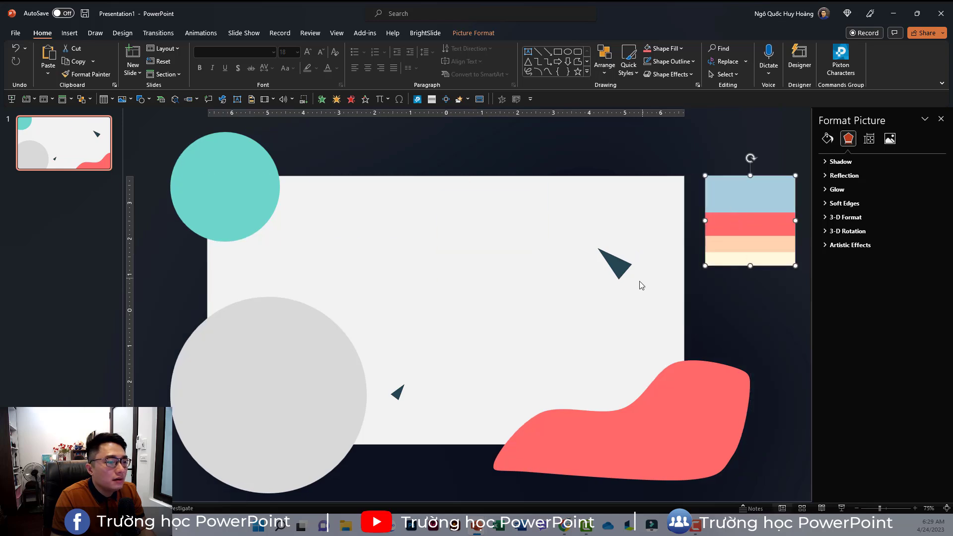
left_click(619, 268)
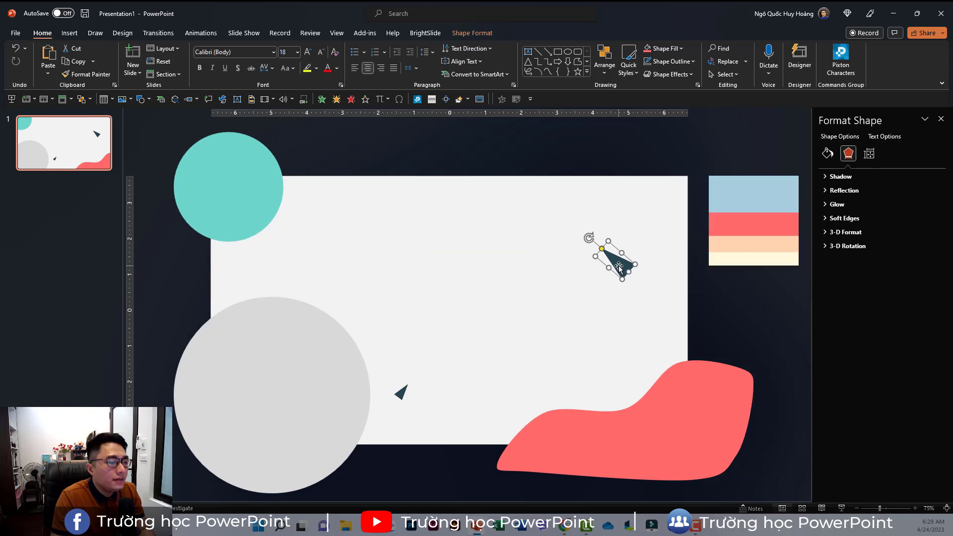
Step: Give the upper-right triangle a light peach-orange fill with no outline
left_click(472, 33)
left_click(377, 49)
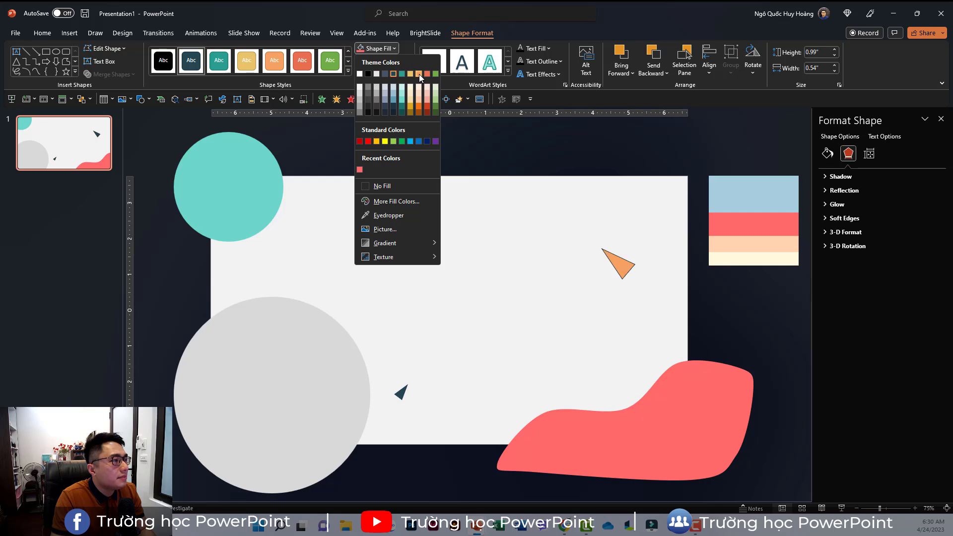
left_click(420, 106)
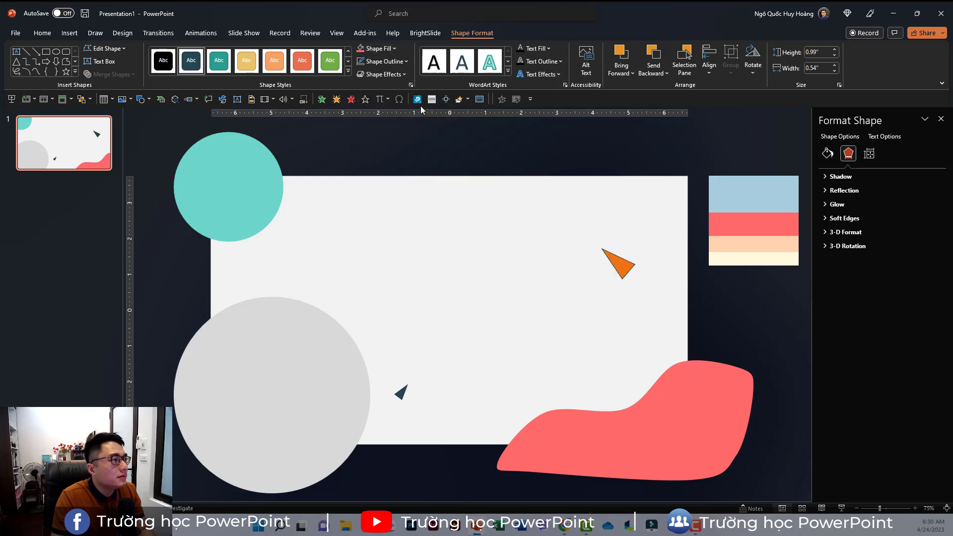
left_click(616, 262)
left_click(385, 62)
left_click(396, 201)
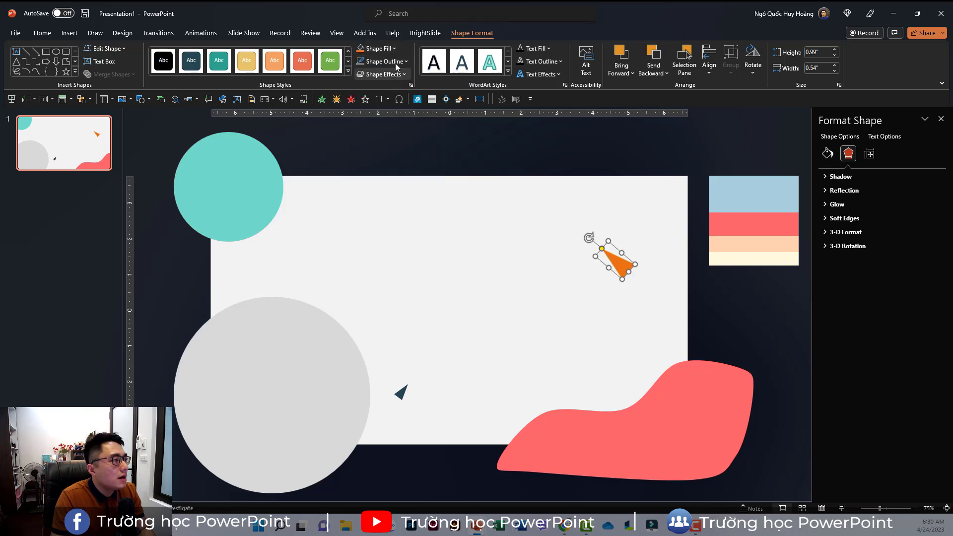
left_click(378, 49)
left_click(420, 81)
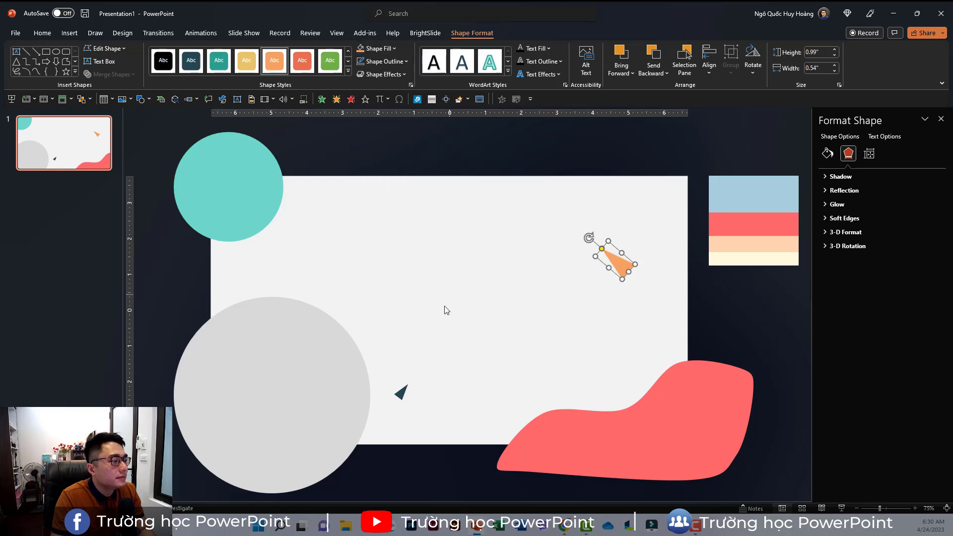
left_click(445, 310)
Step: Give the small lower triangle a teal fill with no outline
left_click(400, 393)
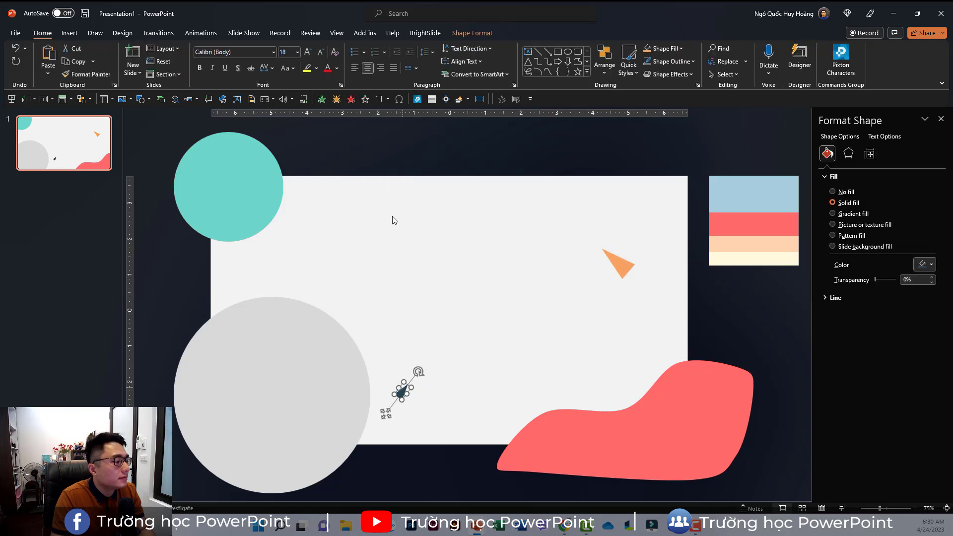
left_click(479, 32)
left_click(377, 49)
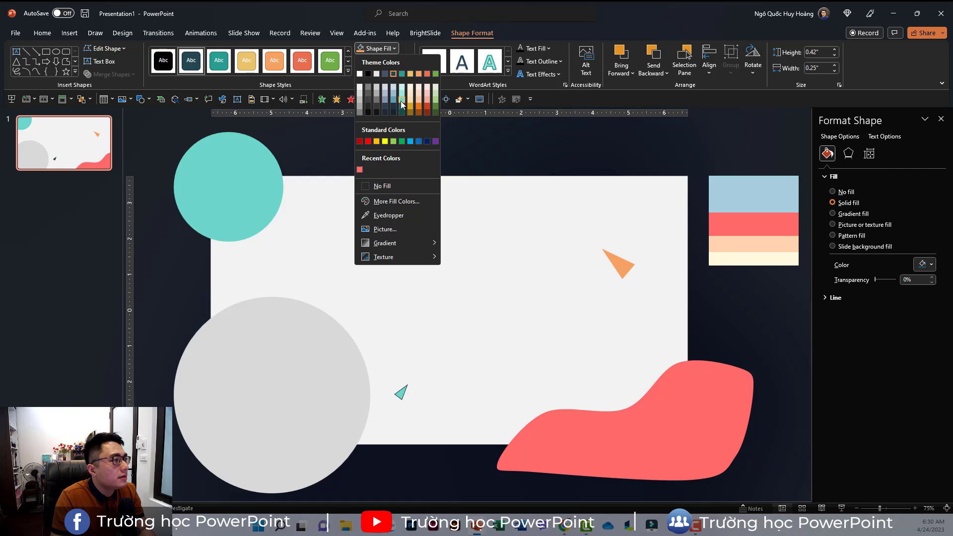
left_click(401, 102)
left_click(385, 61)
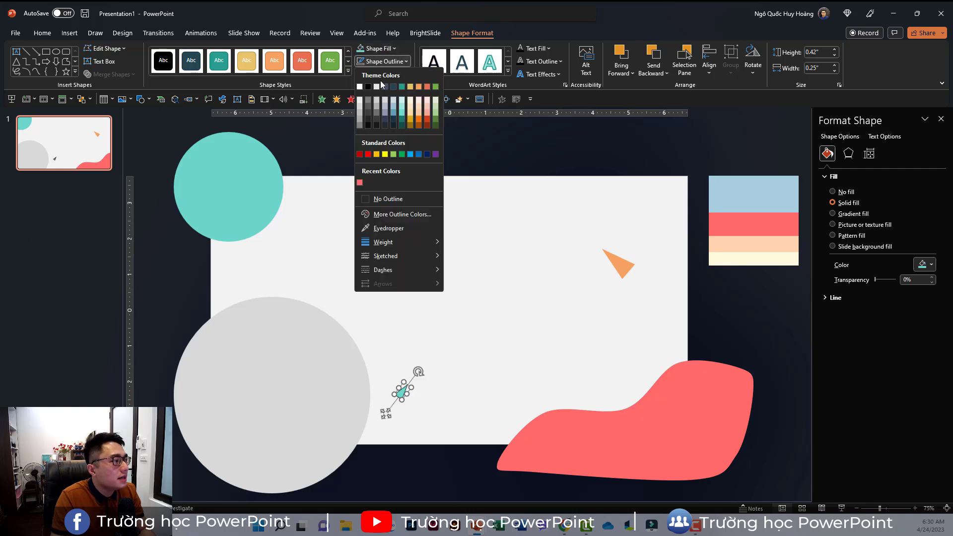
left_click(393, 200)
left_click(541, 368)
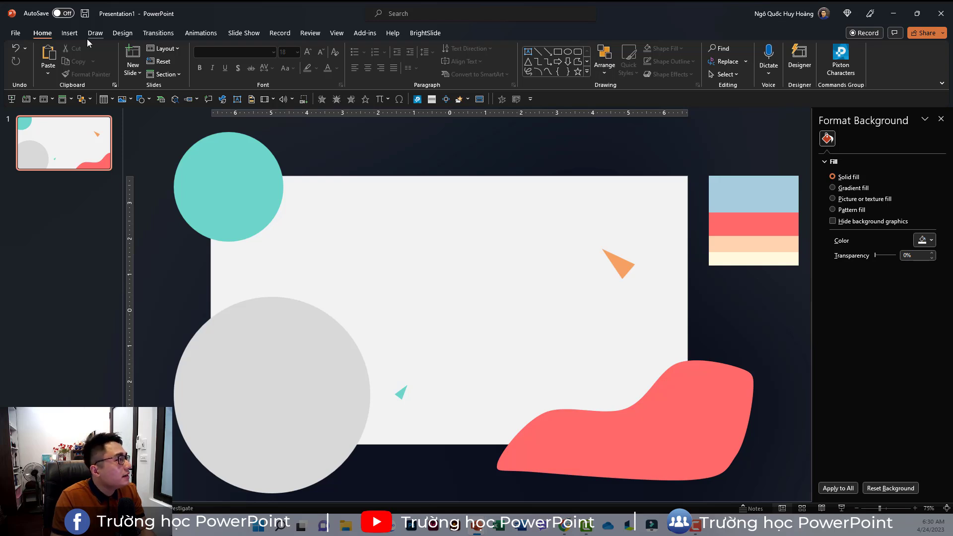
Step: Add an upper-right text box reading EDUCATION TEMPLATE and set it to size 42
left_click(69, 34)
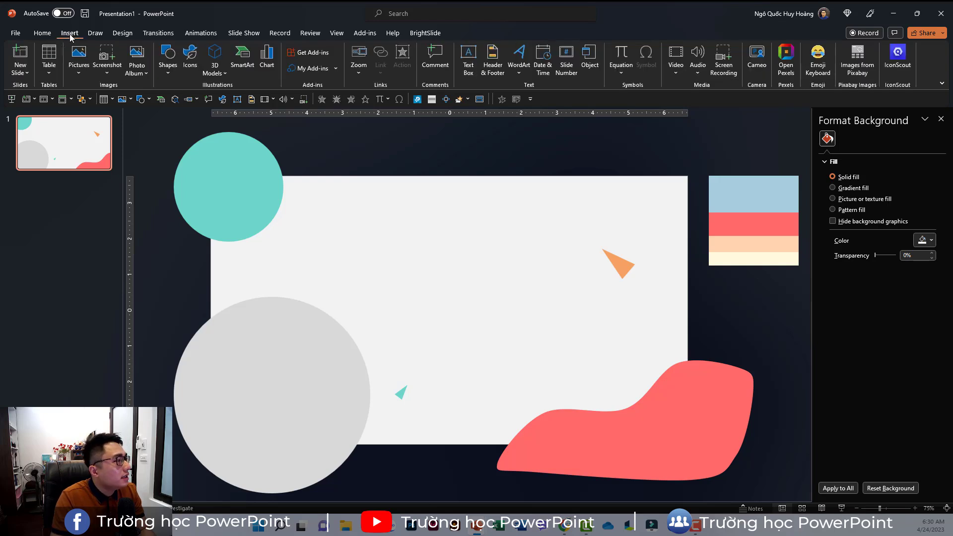
left_click(465, 58)
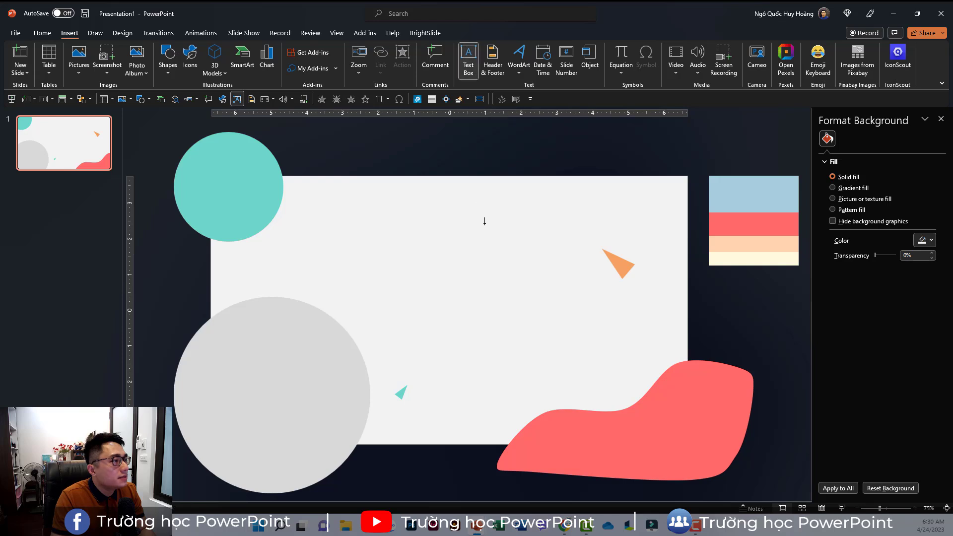
left_click_drag(487, 227, 635, 265)
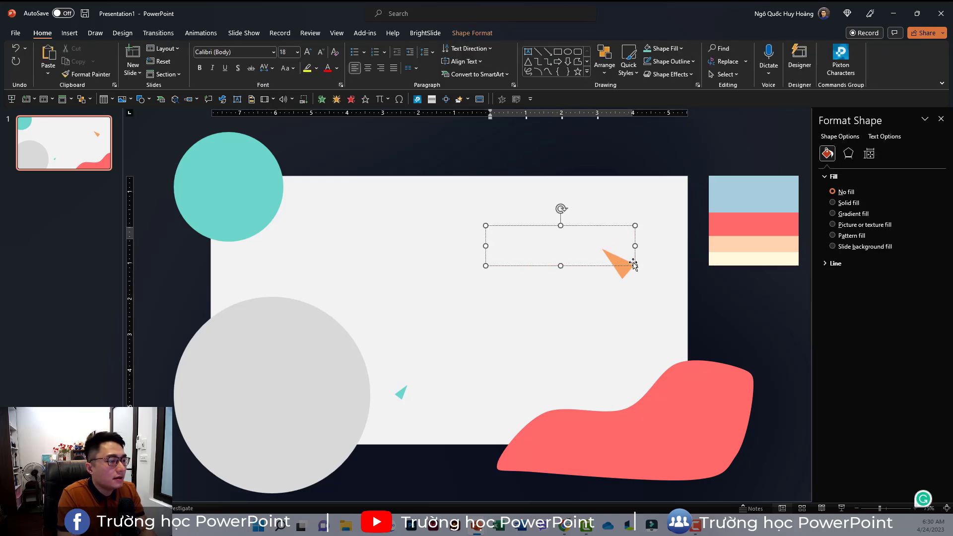
type("EDUCATION TEMPLATE")
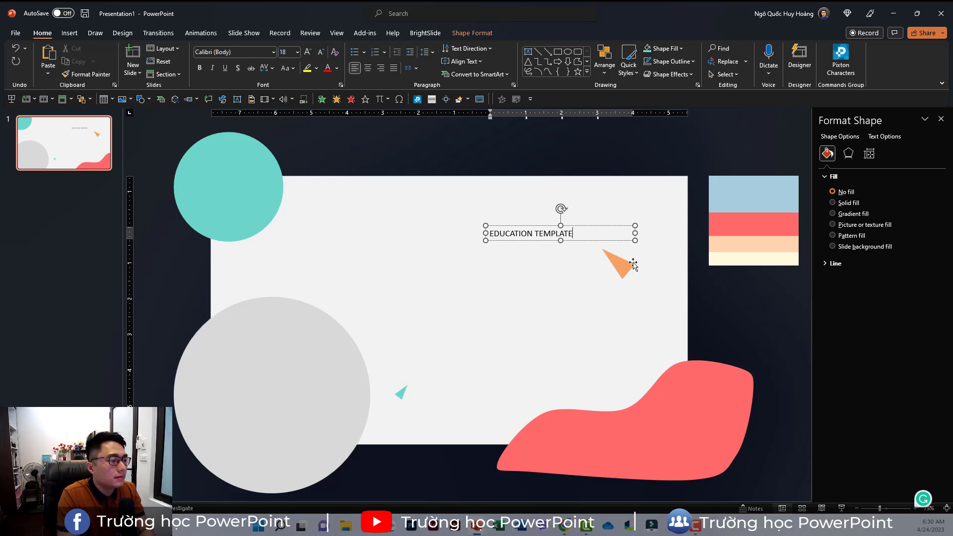
key("ctrl+a")
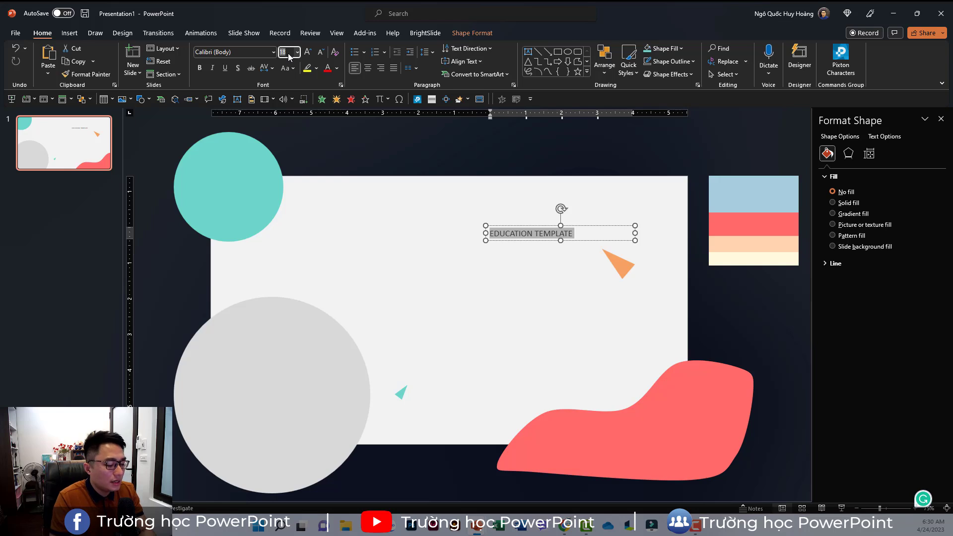
type("42")
key("Return")
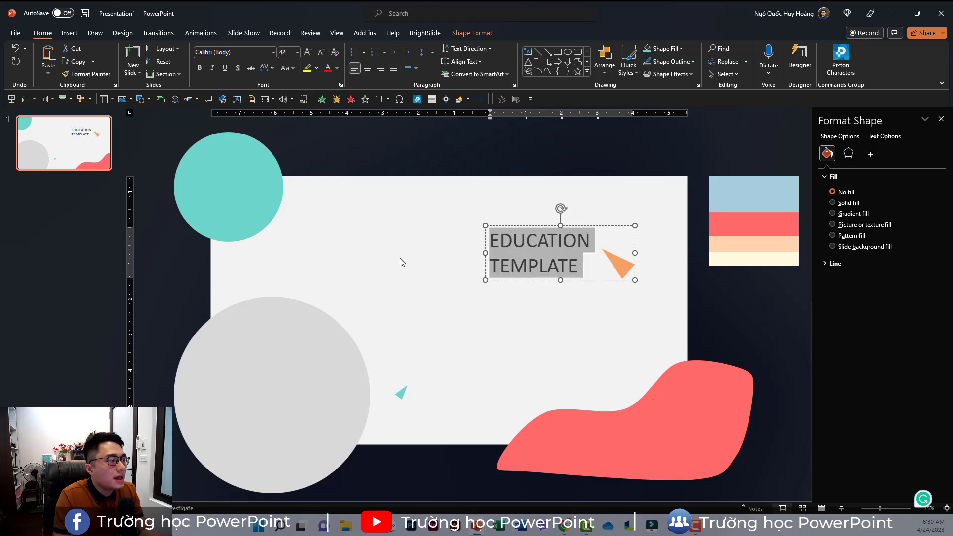
Step: Apply the A3.MontserratBlack-San font to the title and move it slightly up and left
left_click(273, 52)
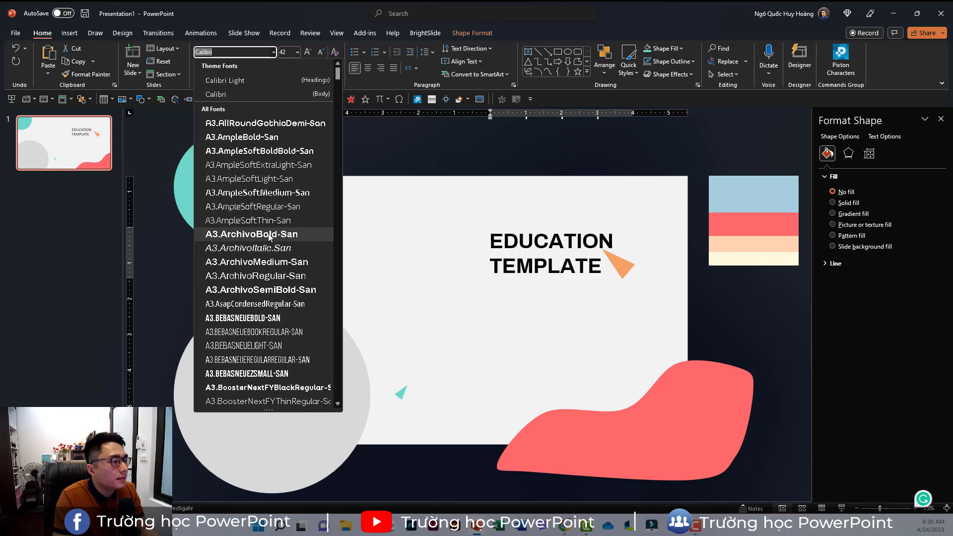
scroll(268, 238, "down", 1)
scroll(268, 239, "down", 2)
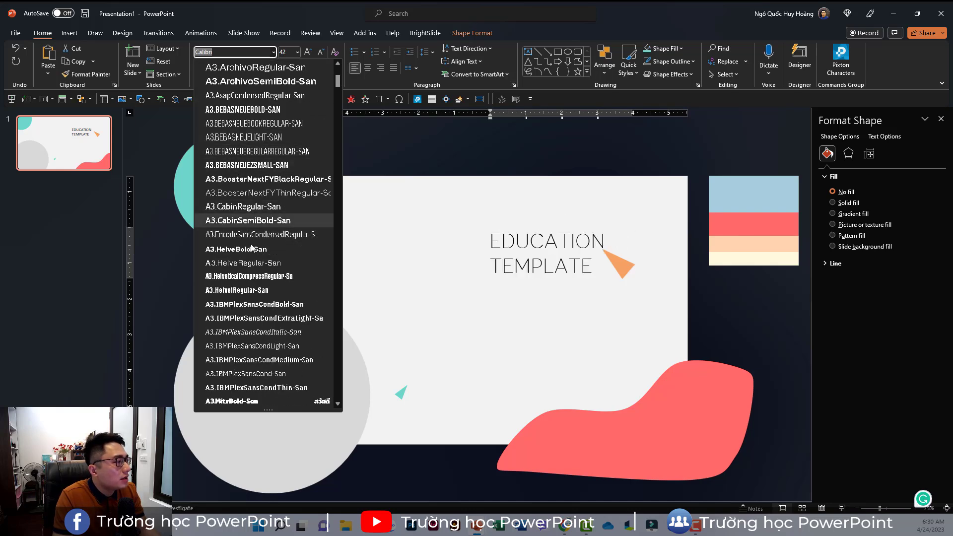
scroll(253, 282, "down", 3)
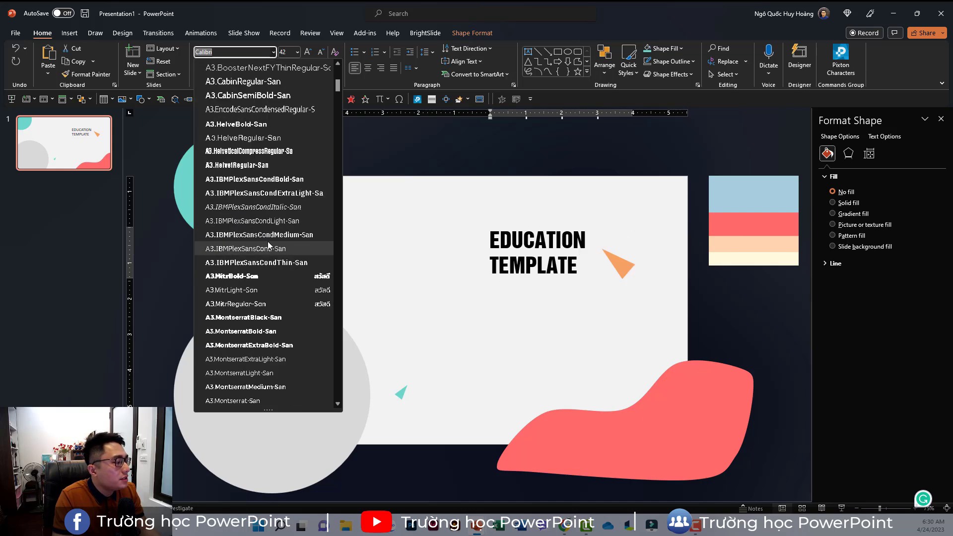
left_click(245, 319)
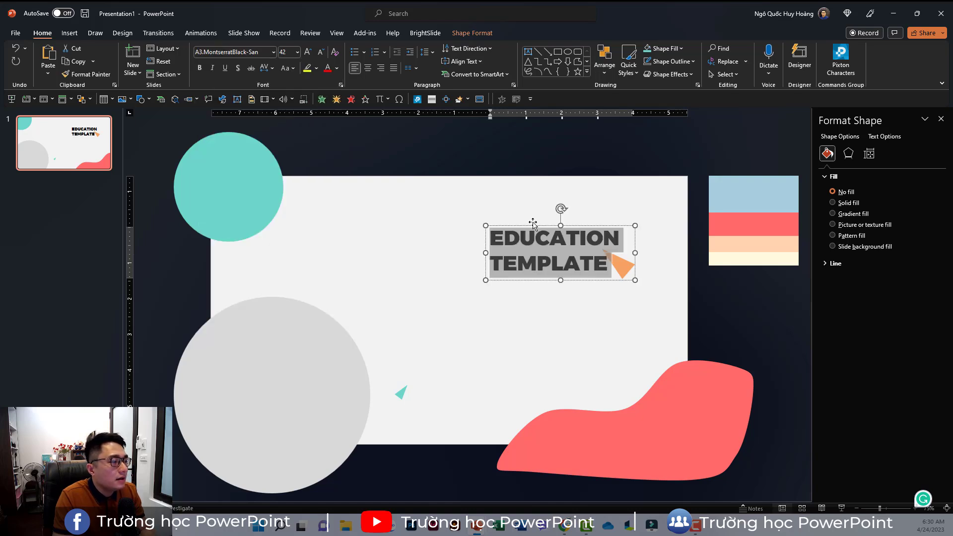
left_click_drag(531, 228, 518, 219)
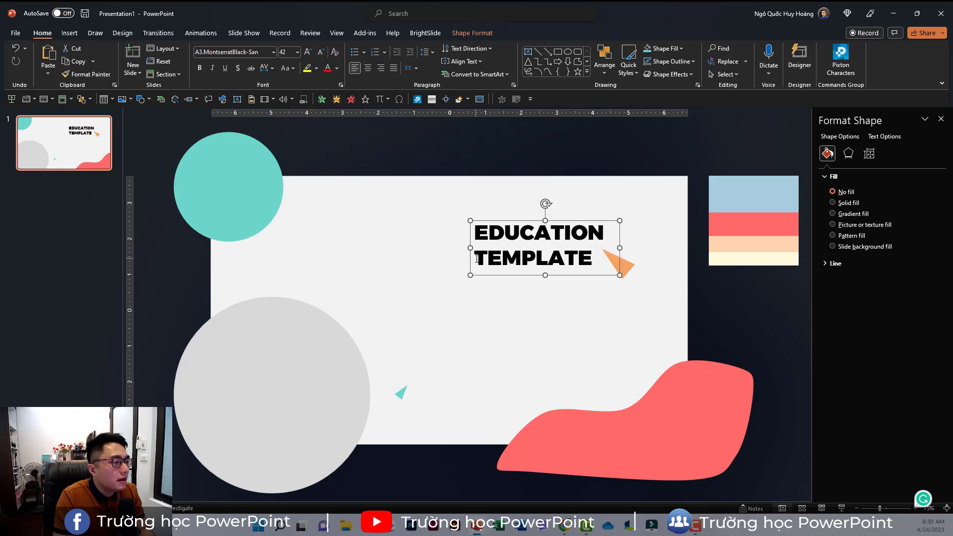
Step: Colour the word TEMPLATE coral
left_click_drag(477, 258, 612, 258)
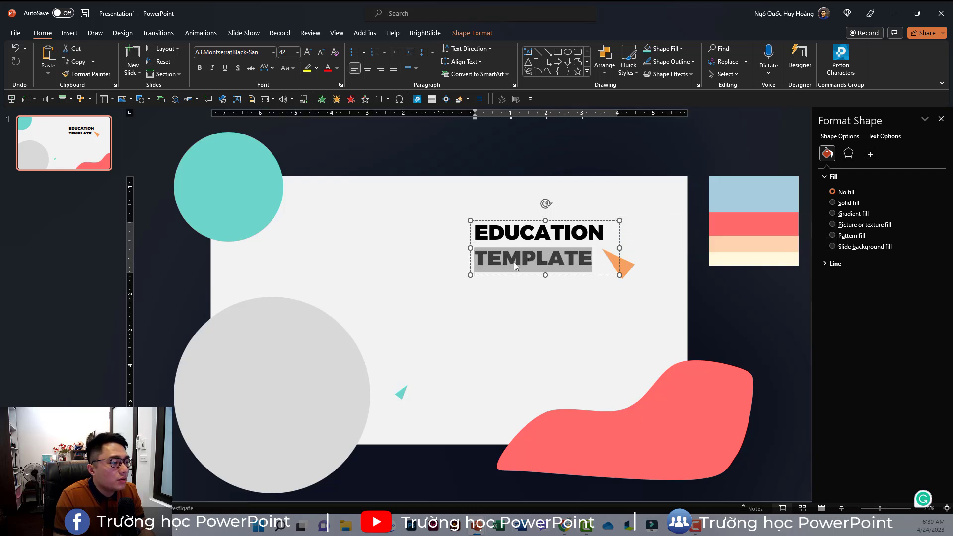
left_click(337, 68)
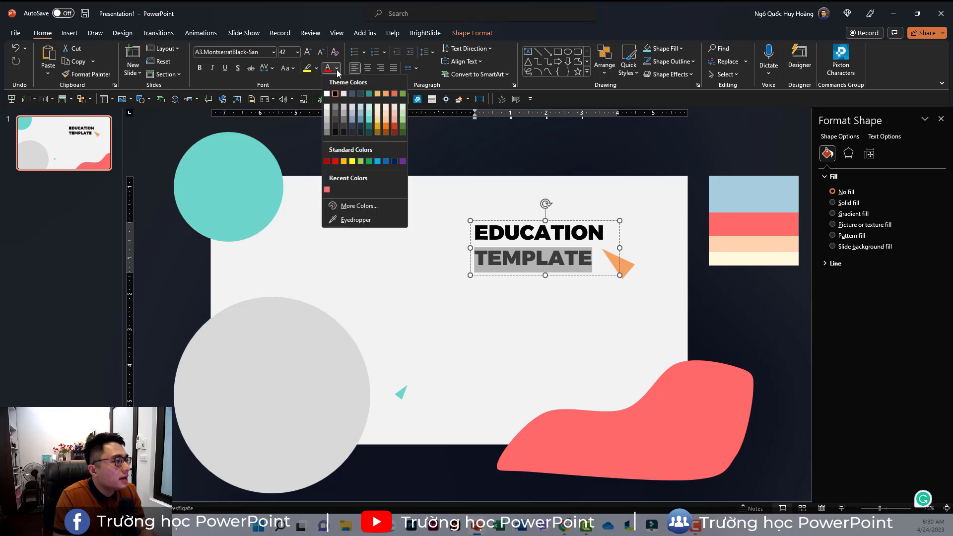
left_click(327, 190)
left_click(552, 290)
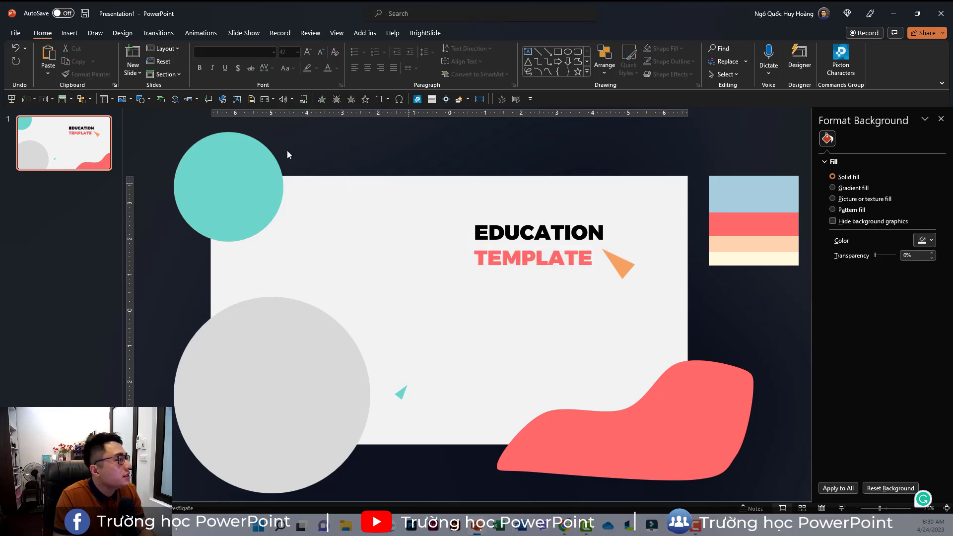
Step: Draw a text box below the title and fill it with two Lorem ipsum placeholder paragraphs
left_click(69, 34)
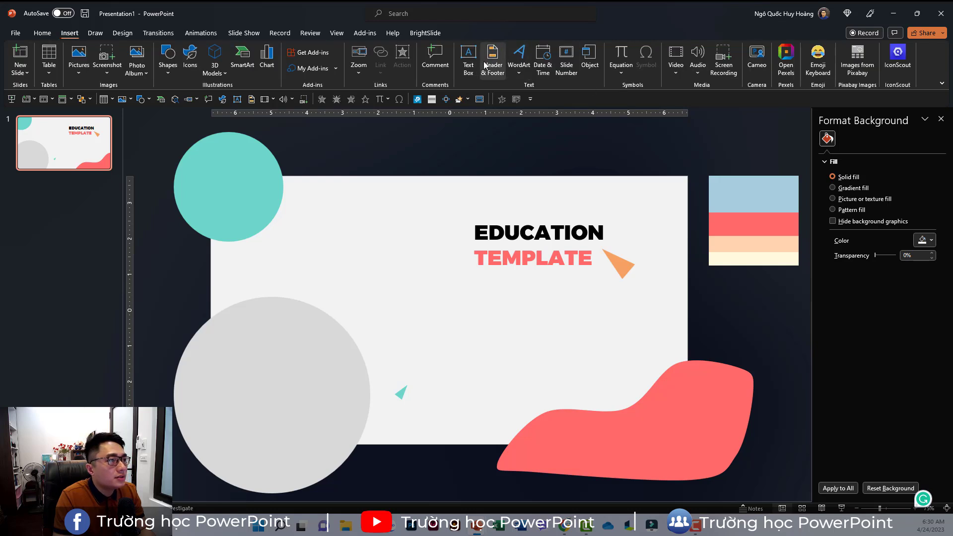
left_click(469, 58)
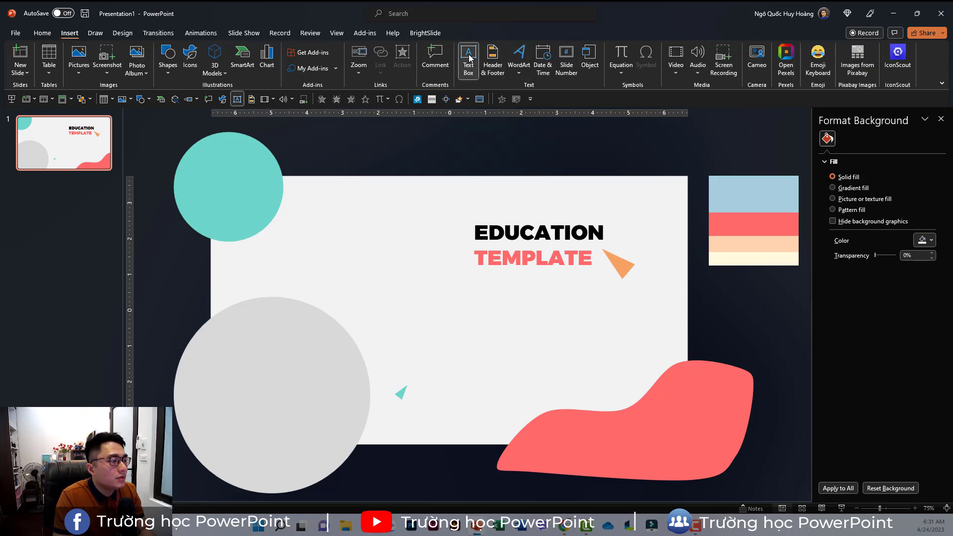
left_click_drag(475, 281, 625, 398)
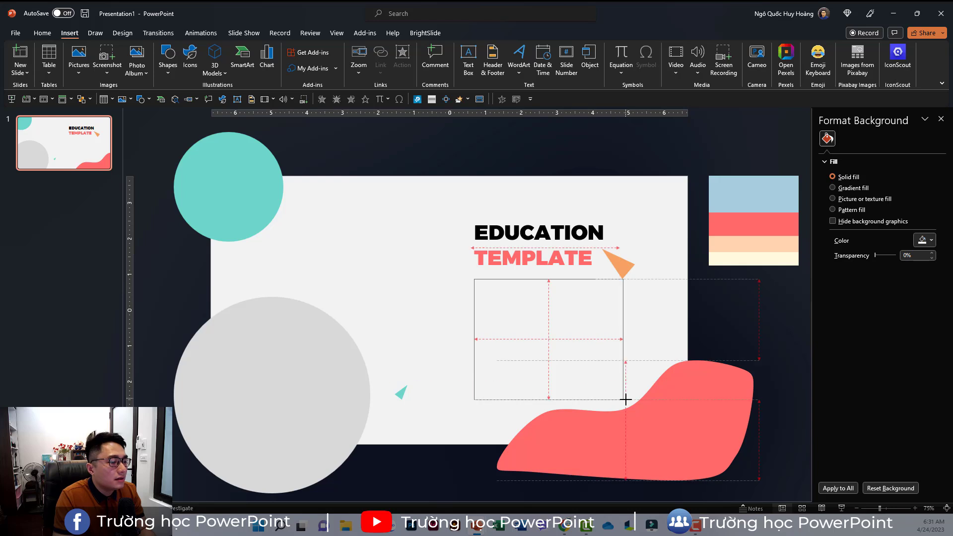
type("=LỎE")
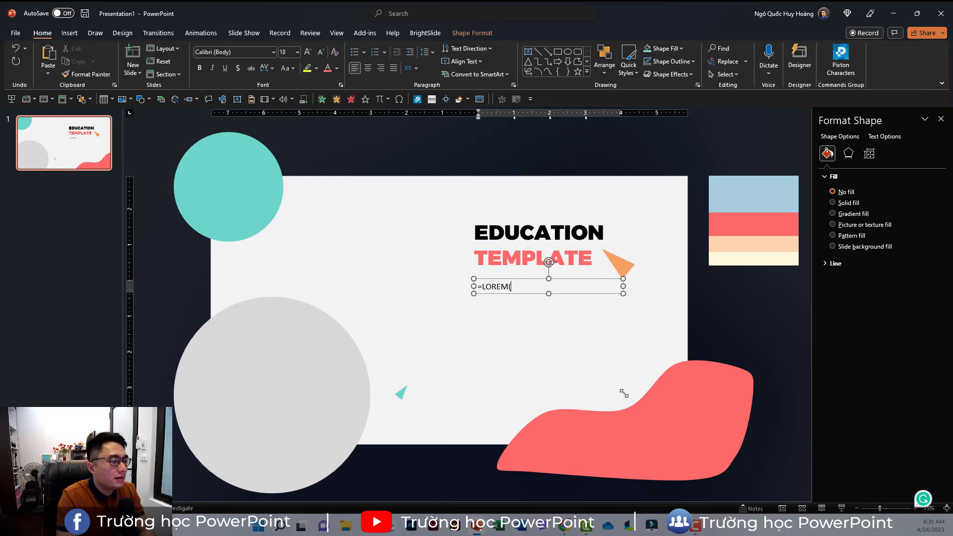
type(")")
key("Return")
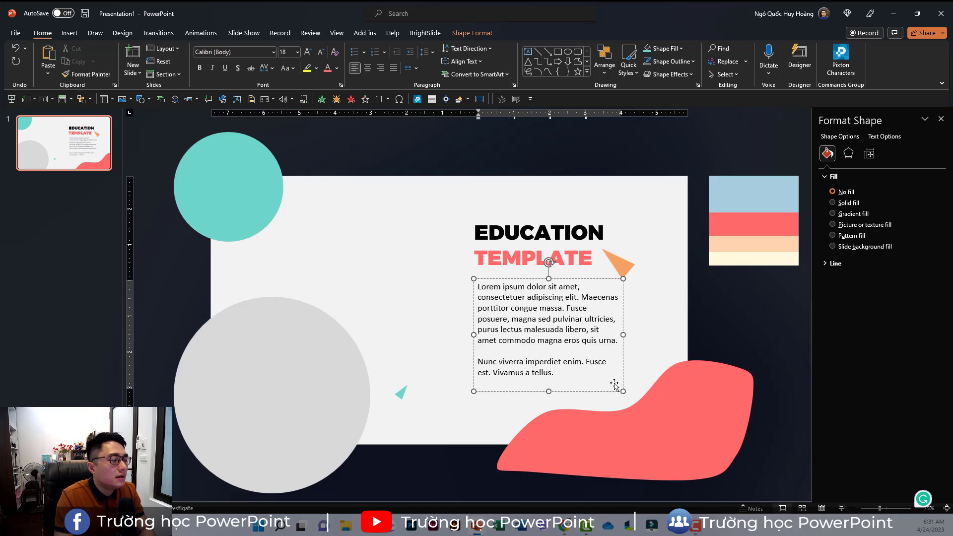
Step: Nudge the body text box slightly left, then bring the Color Hunt palette page up in Chrome
left_click_drag(531, 281, 528, 282)
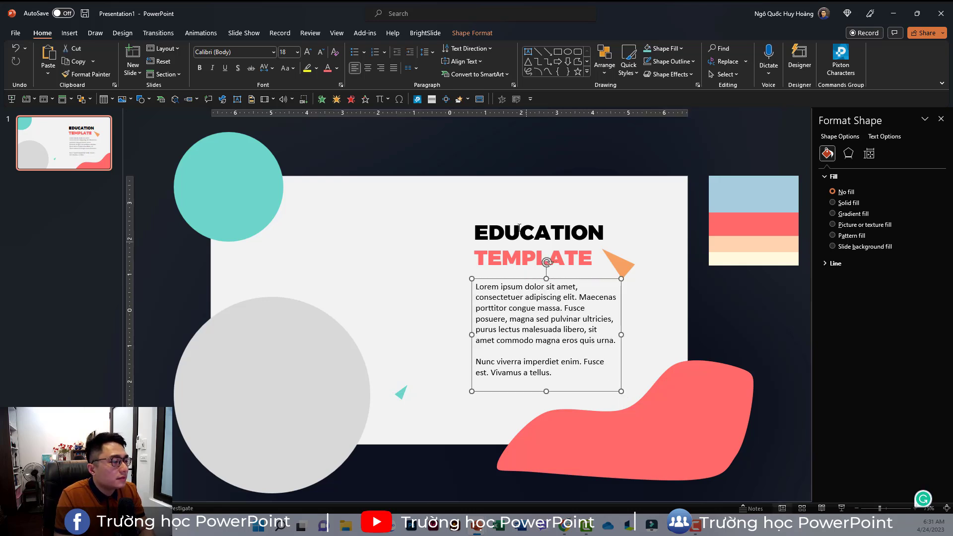
left_click(643, 351)
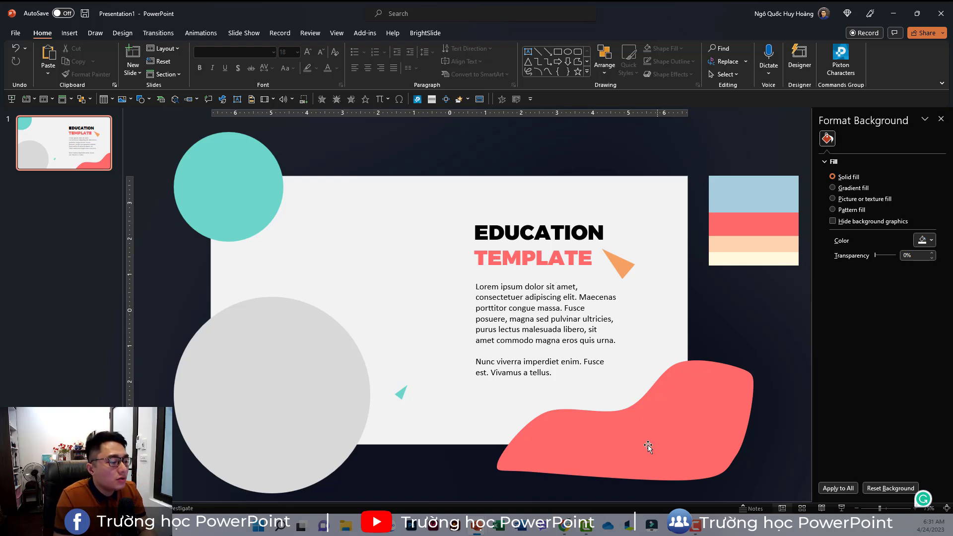
left_click(564, 525)
left_click(633, 493)
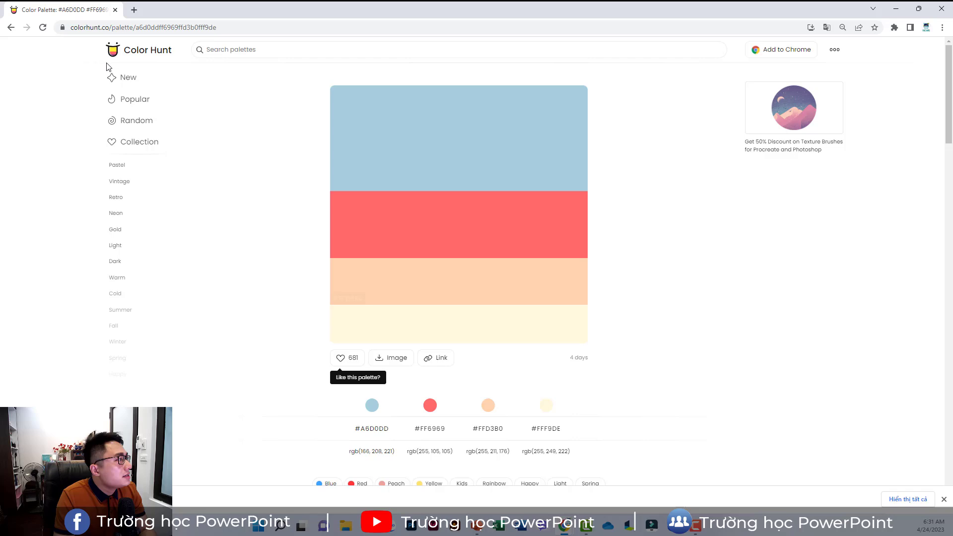
Step: Load storyset.com in a new tab and filter its illustrations by the Education tag
left_click(132, 9)
type("st")
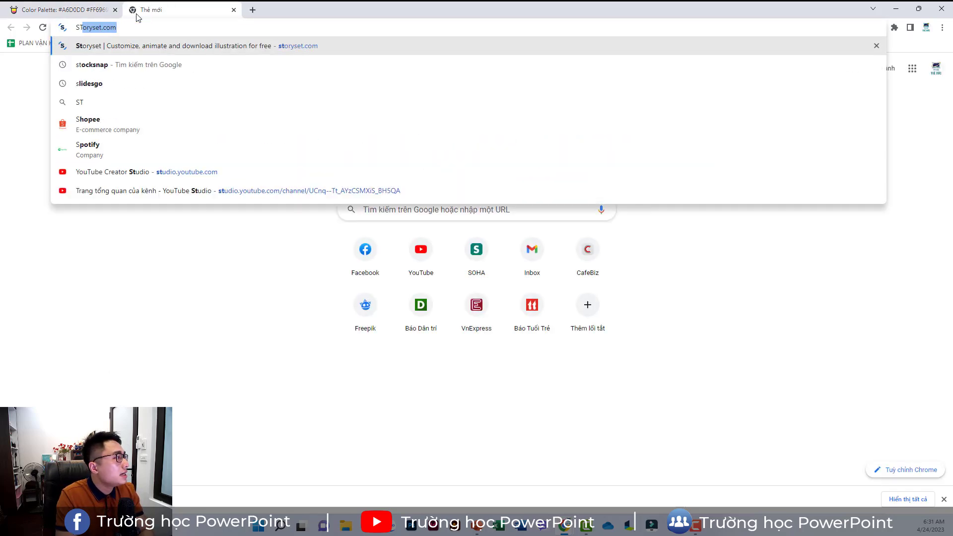
type("o")
key("Return")
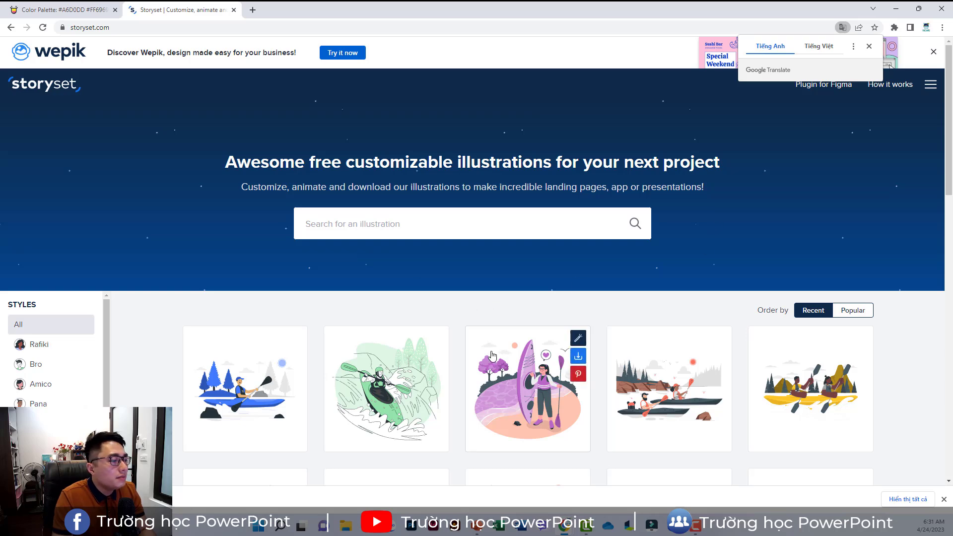
scroll(64, 328, "down", 2)
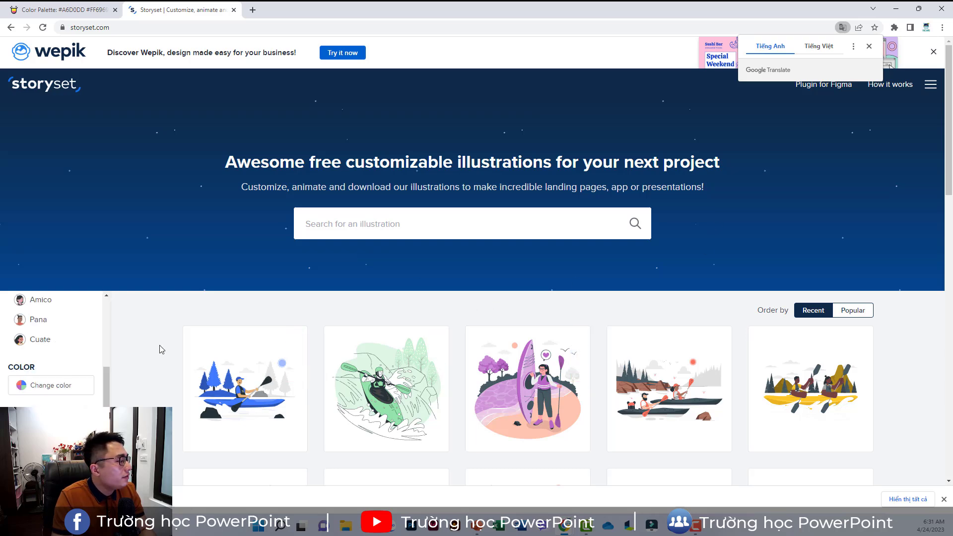
scroll(755, 293, "down", 4)
scroll(61, 271, "down", 3)
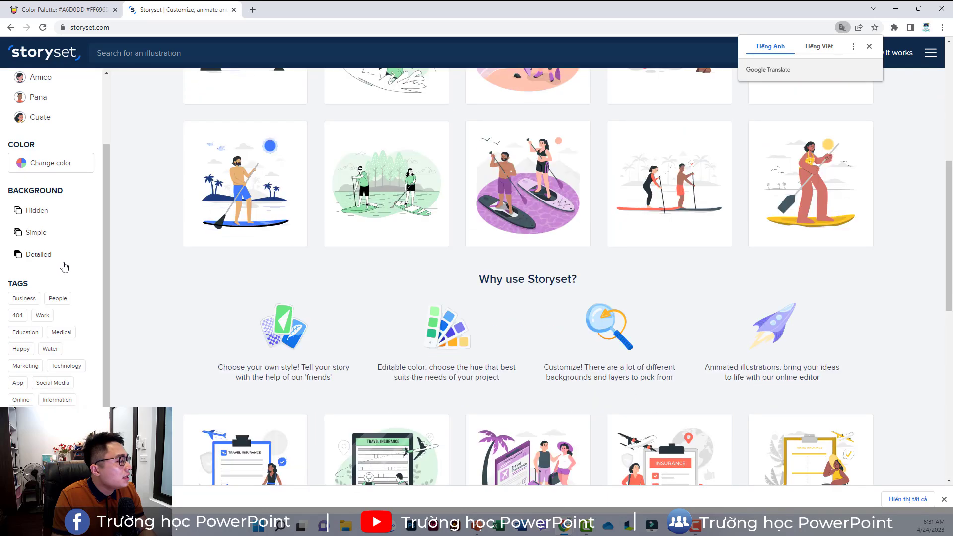
left_click(25, 333)
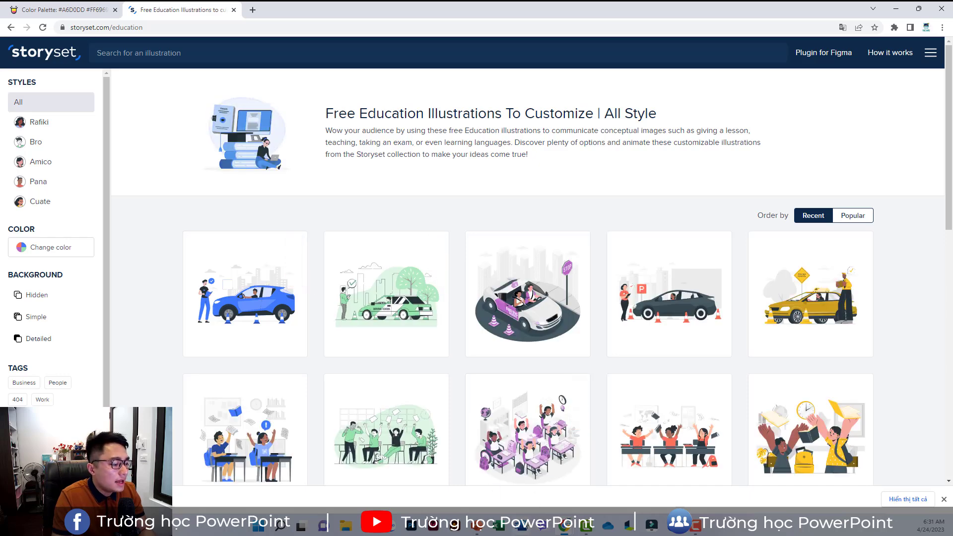
left_click(477, 524)
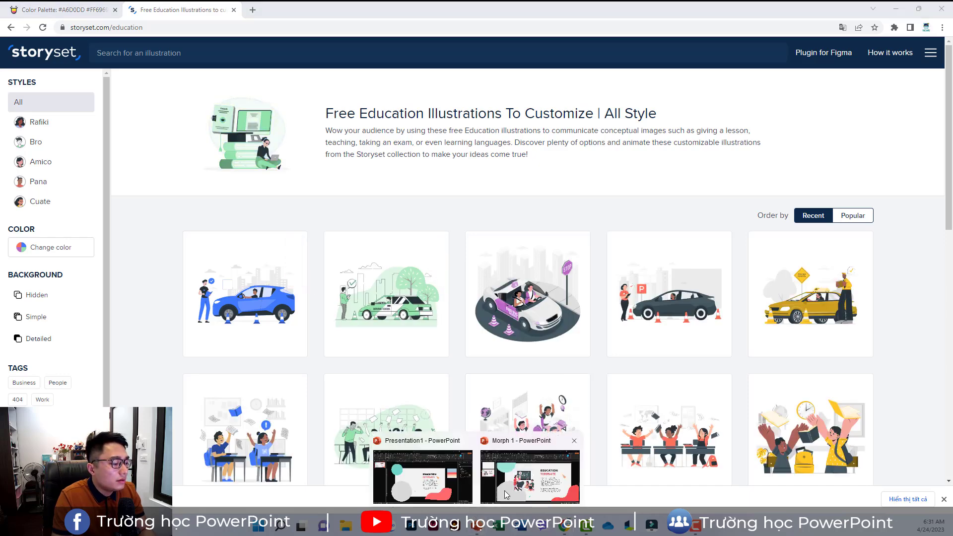
Step: Check the slide's coral blob colour, then copy #FF6969 from the Color Hunt palette
left_click(436, 494)
left_click(670, 423)
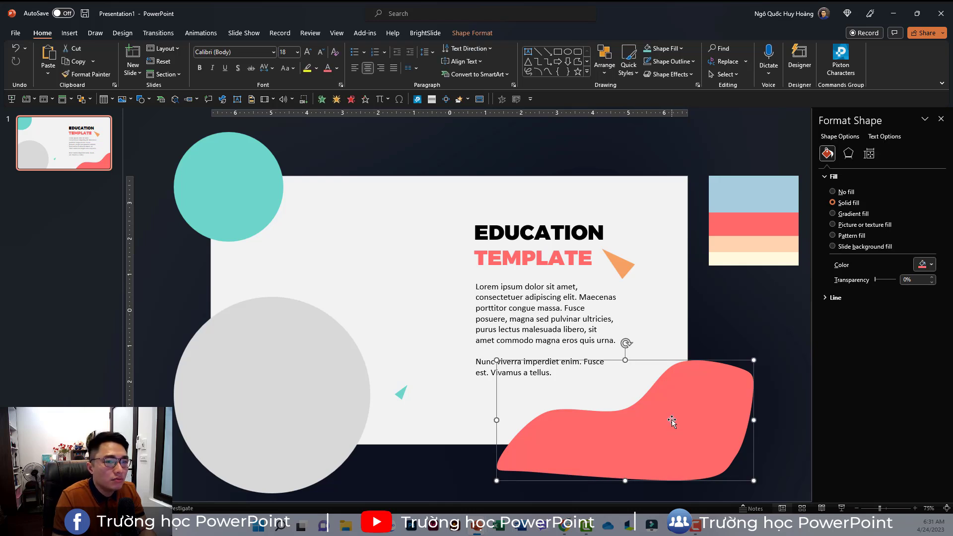
left_click(567, 527)
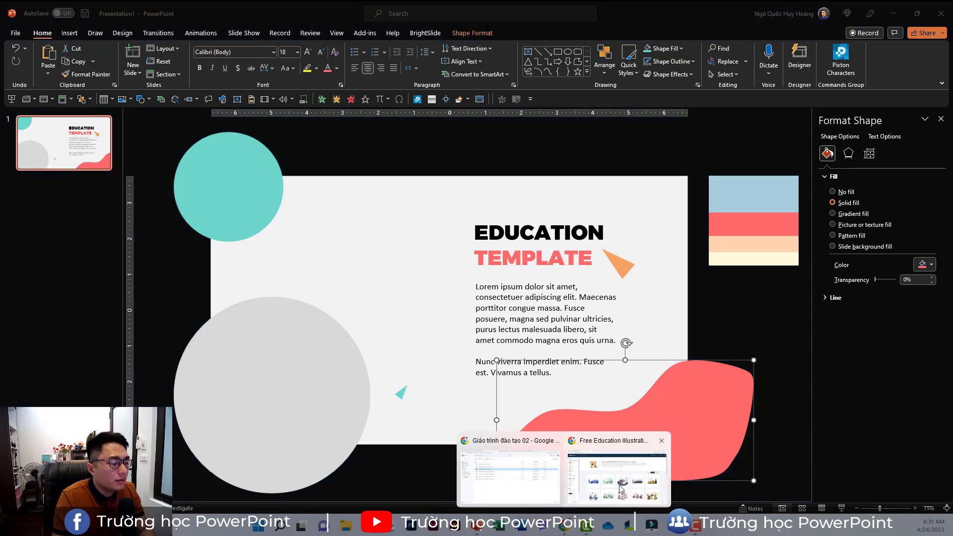
left_click(619, 488)
left_click(78, 11)
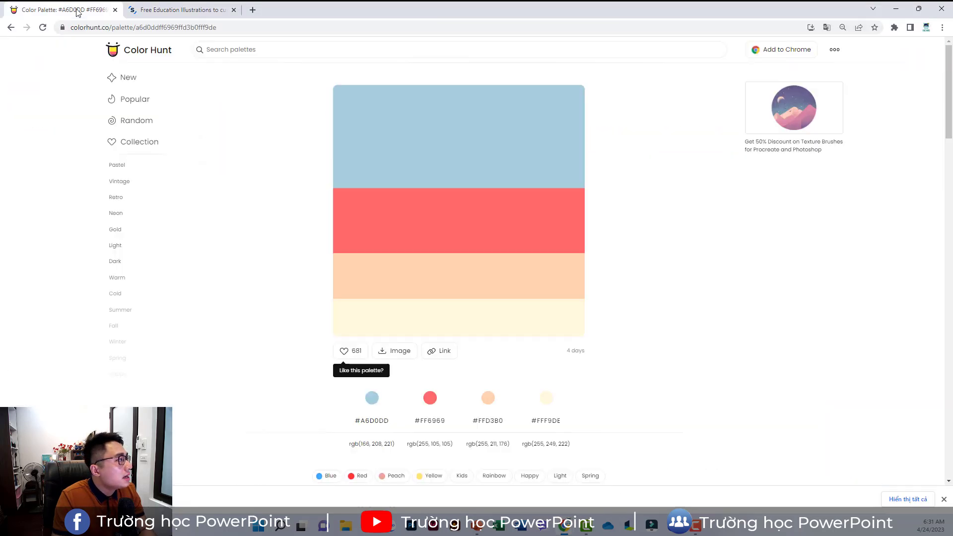
left_click(356, 250)
Step: Replace Storyset's hex colour 407BFF with FF6969 to recolour the Education illustrations
left_click(186, 10)
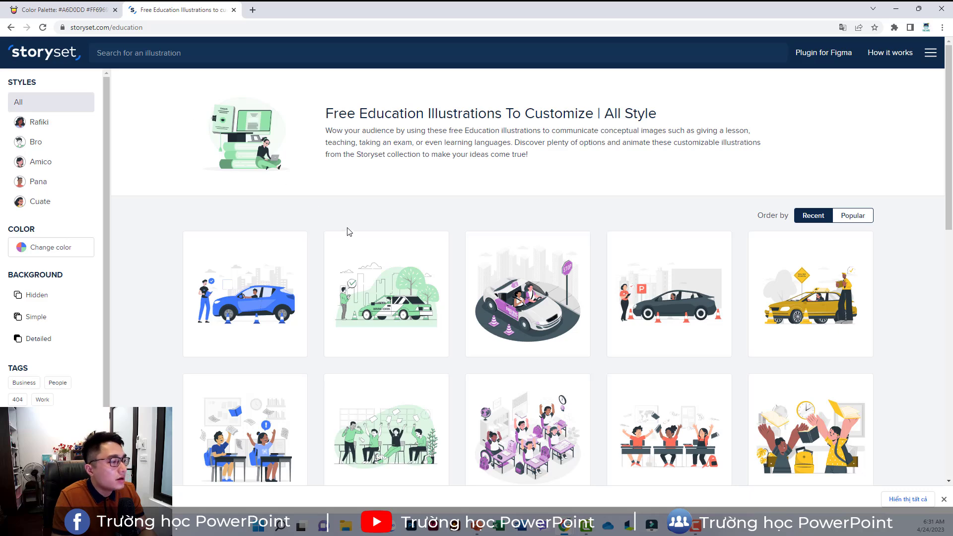
left_click(50, 253)
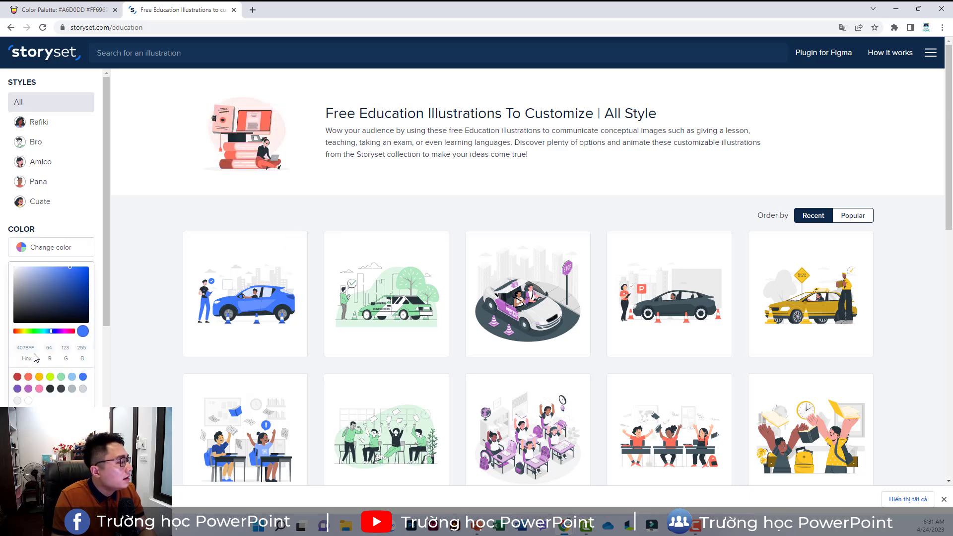
left_click_drag(36, 348, 10, 355)
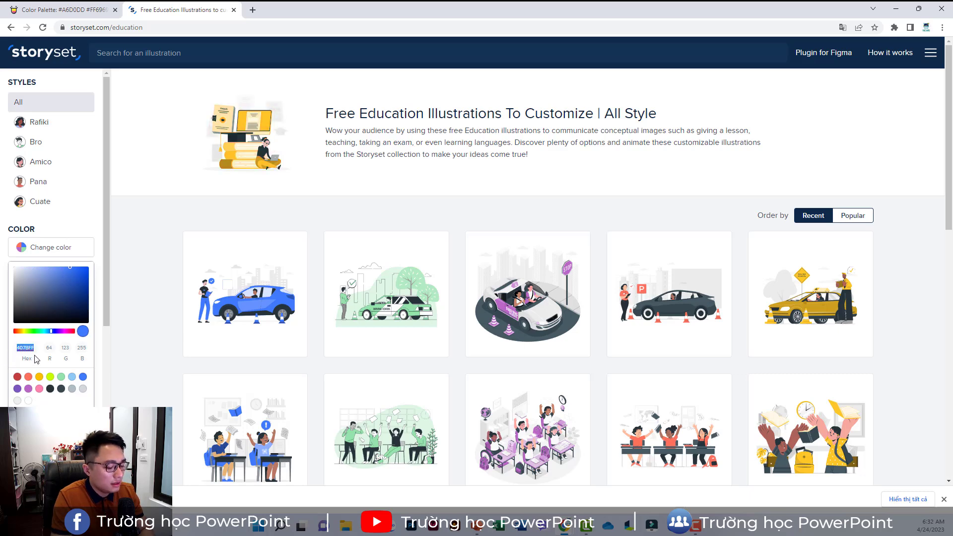
key("ctrl+v")
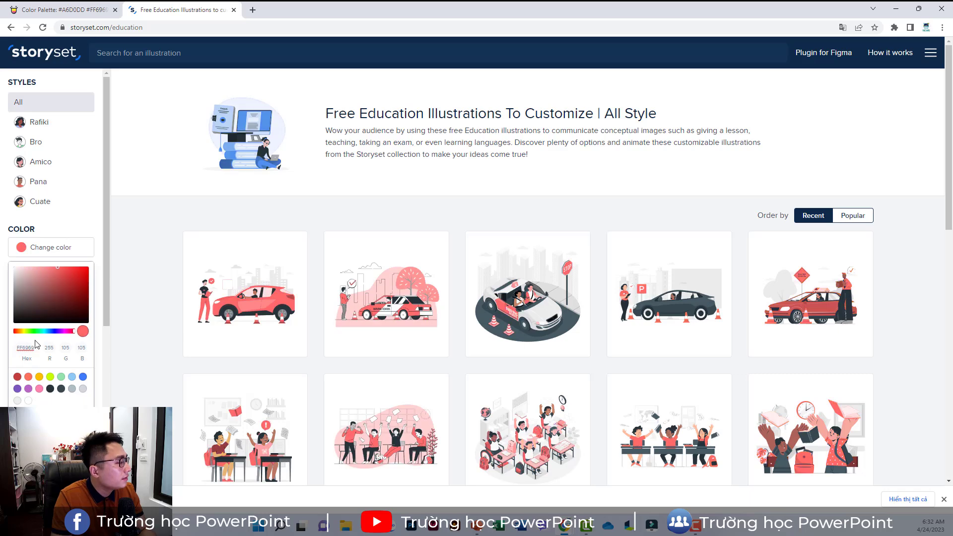
left_click(132, 315)
mouse_move(245, 429)
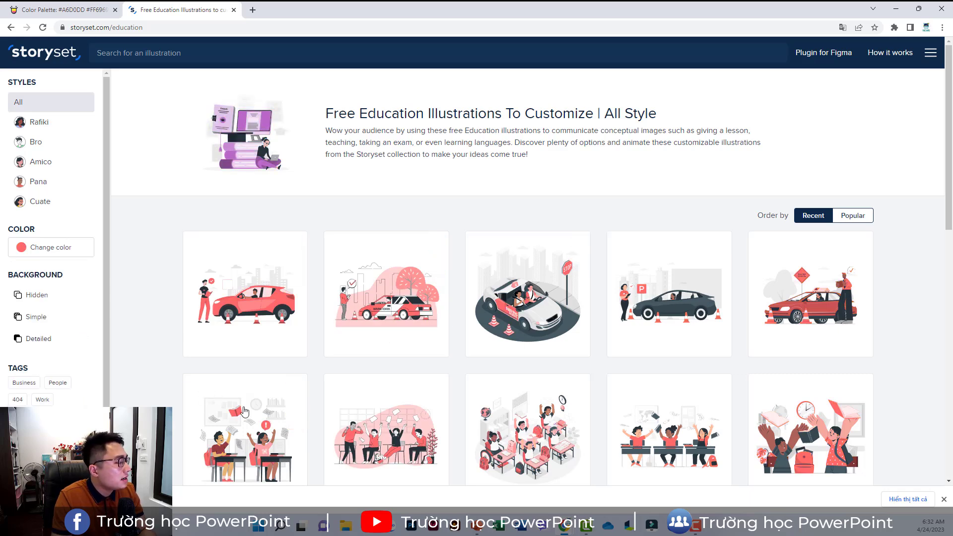
Step: Download the coral-red English chalkboard illustration as a PNG, then return to PowerPoint
scroll(552, 317, "down", 2)
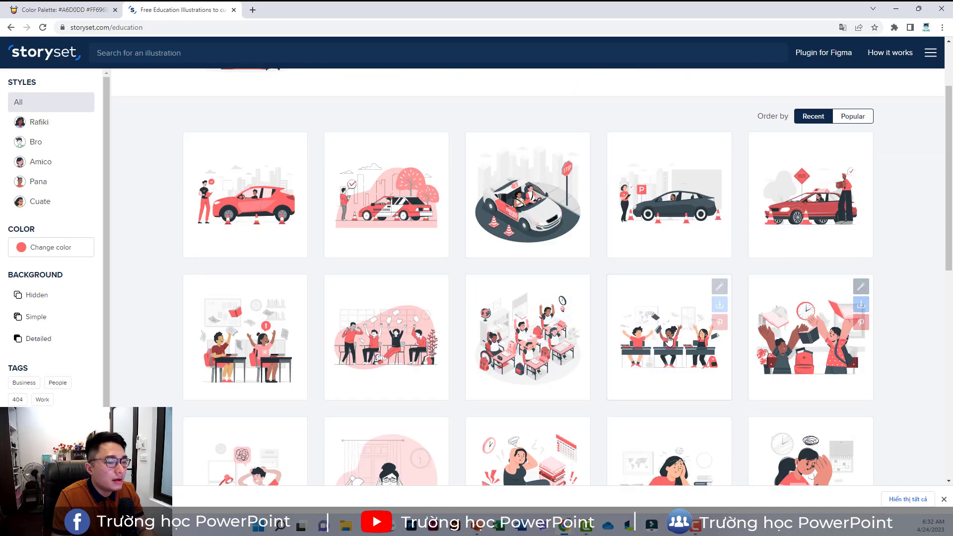
scroll(517, 299, "down", 2)
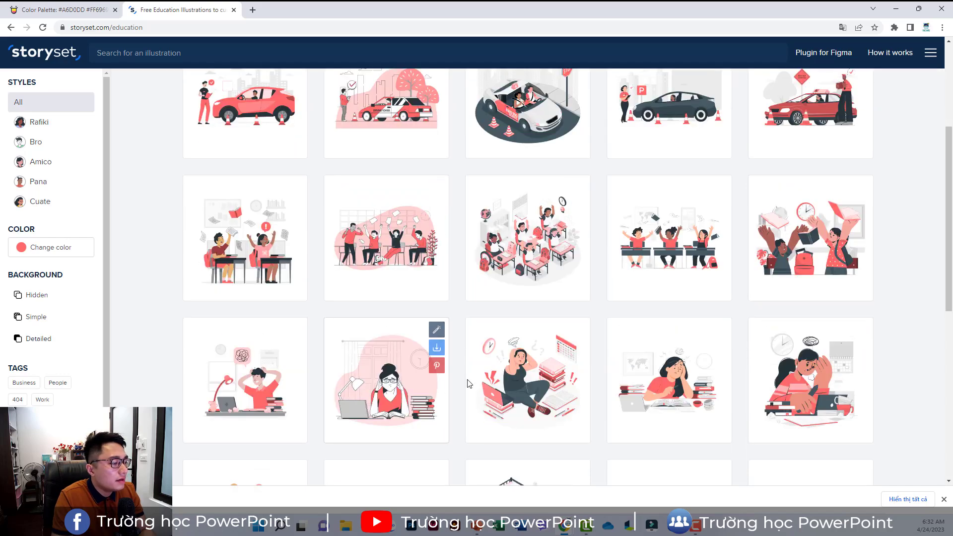
scroll(632, 288, "up", 3)
scroll(632, 288, "down", 4)
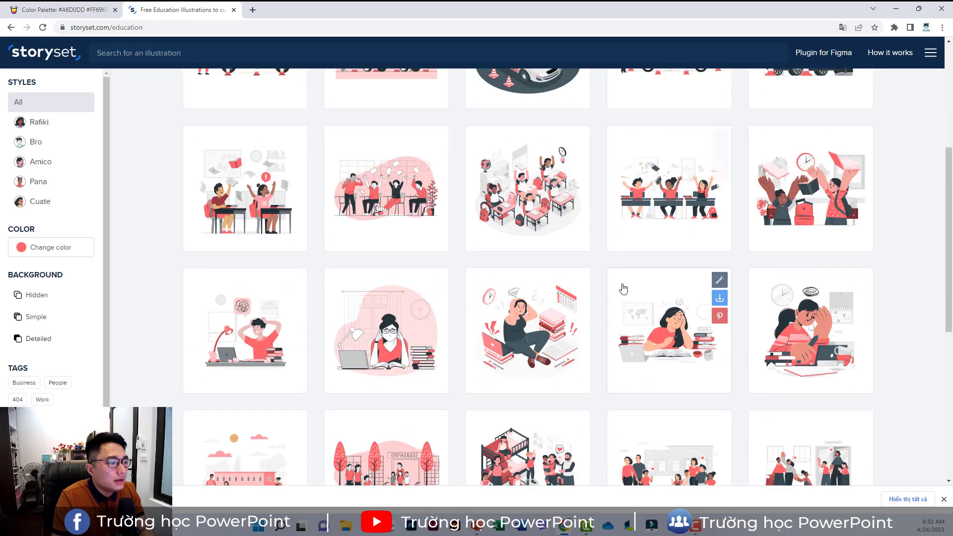
scroll(622, 287, "down", 3)
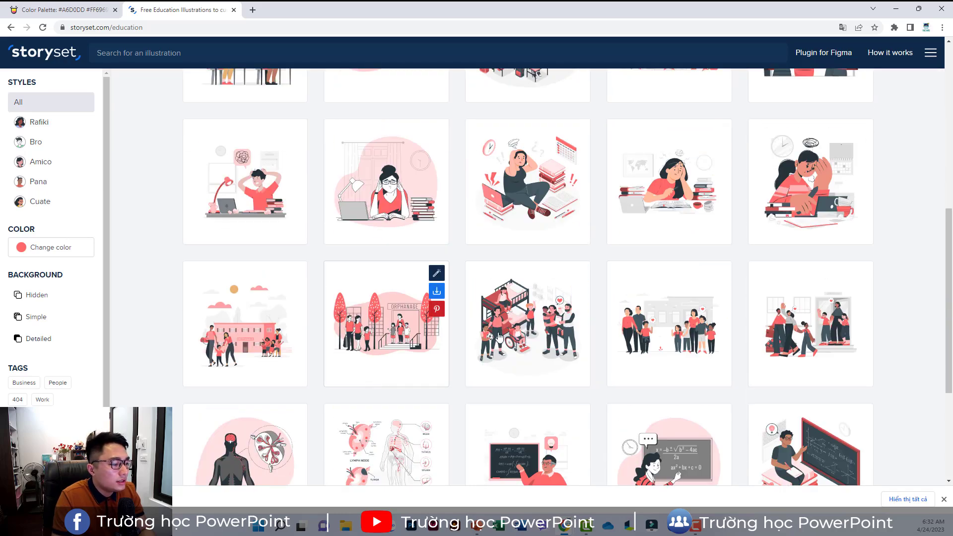
scroll(499, 337, "down", 3)
scroll(538, 343, "down", 2)
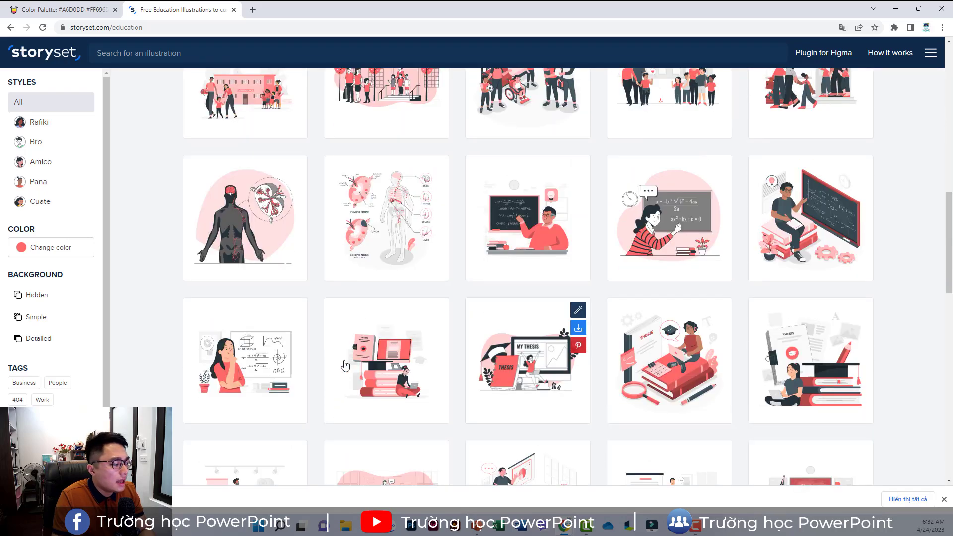
scroll(500, 319, "down", 2)
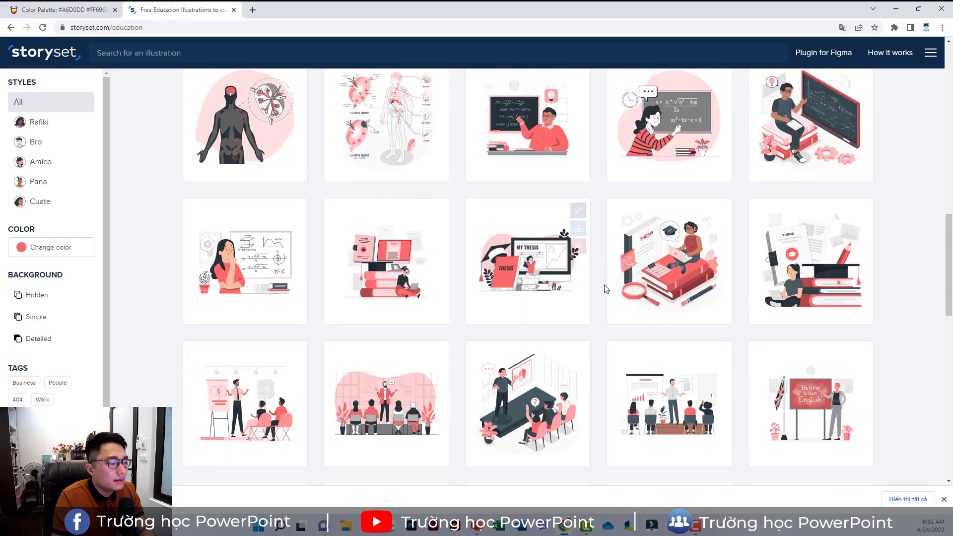
scroll(516, 329, "down", 2)
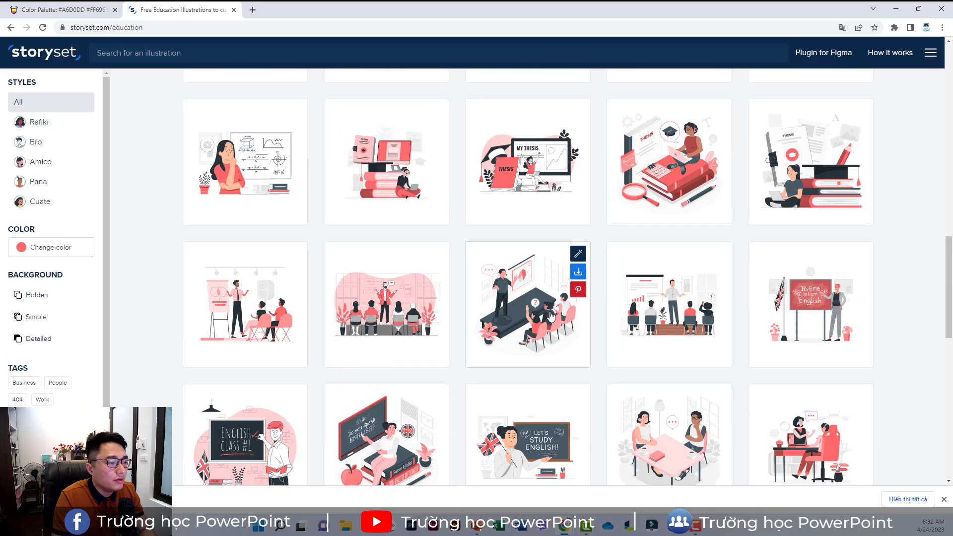
scroll(472, 334, "down", 2)
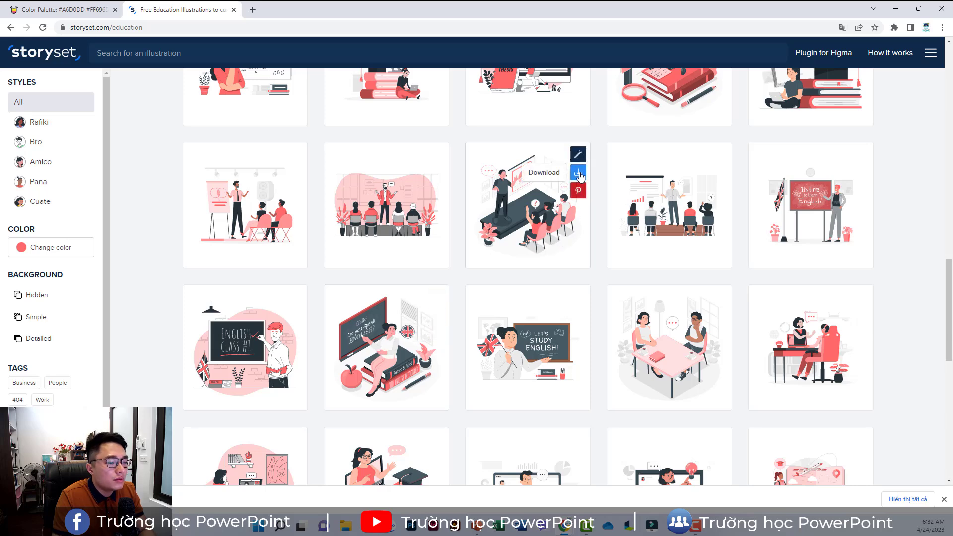
scroll(579, 177, "down", 1)
scroll(454, 234, "down", 3)
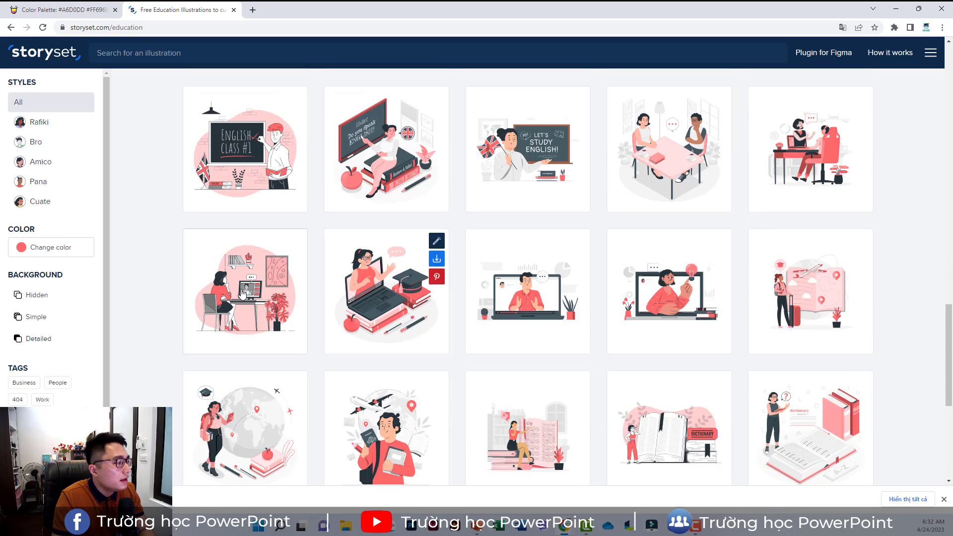
scroll(601, 290, "up", 2)
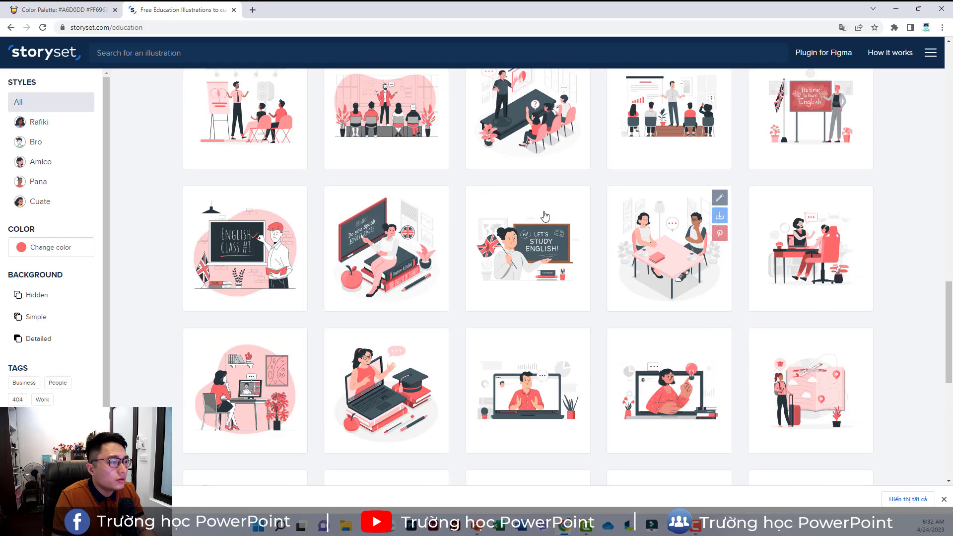
scroll(546, 208, "up", 3)
mouse_move(386, 111)
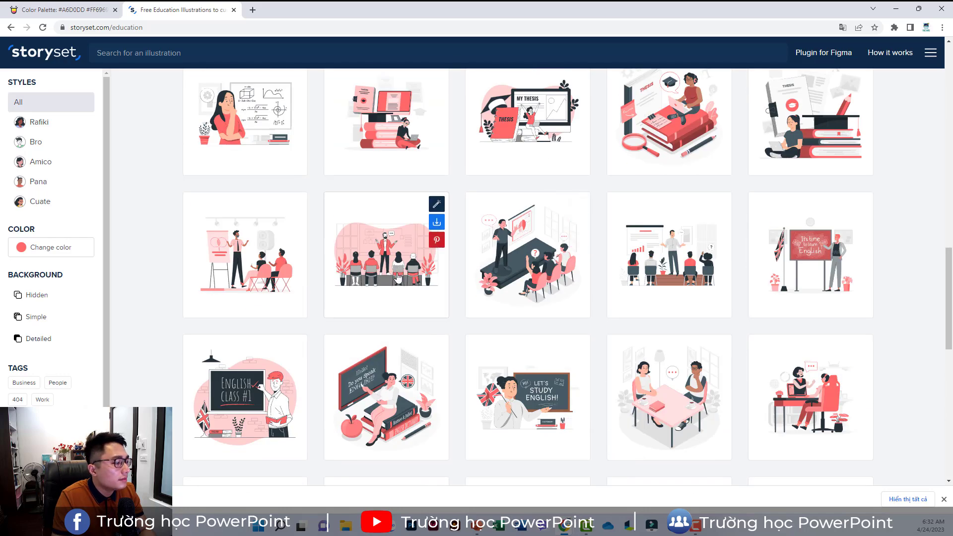
left_click(437, 366)
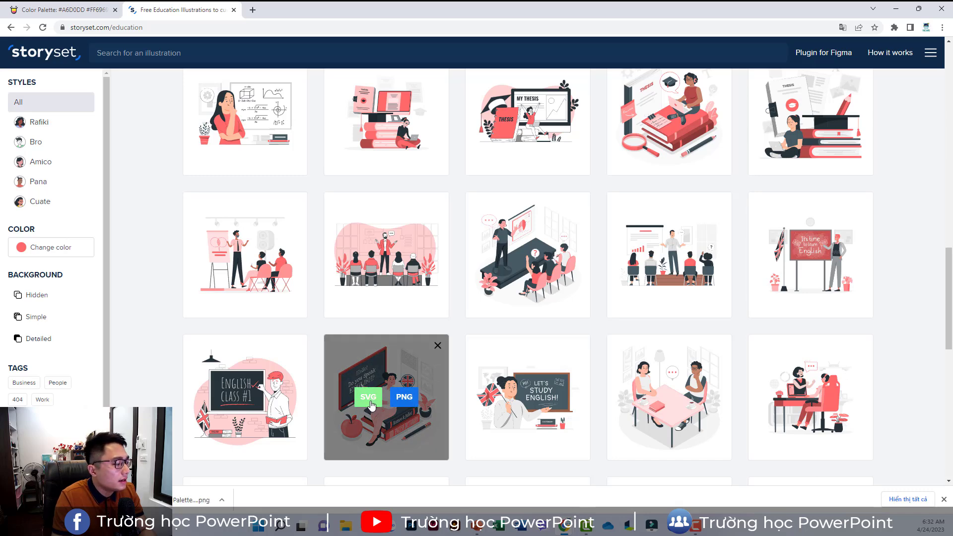
left_click(437, 346)
mouse_move(478, 525)
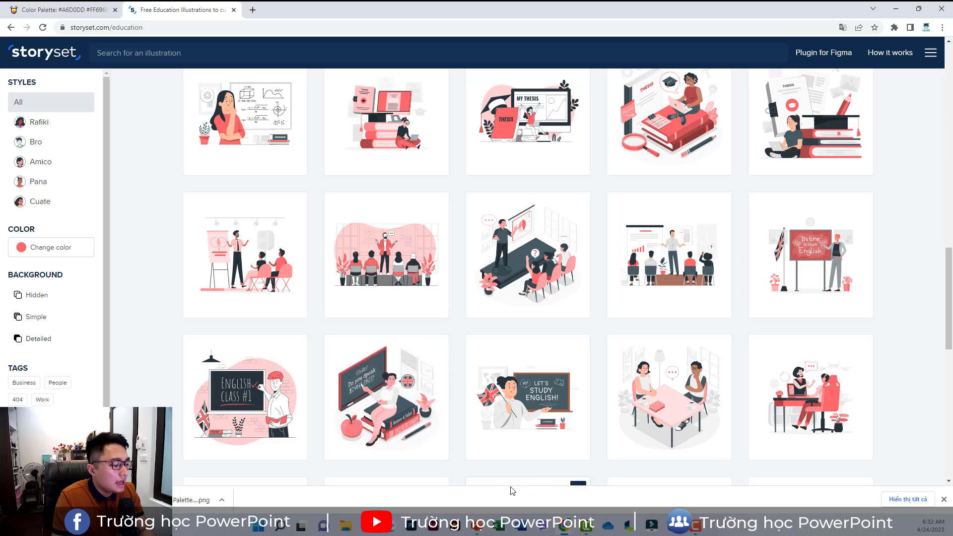
left_click(432, 500)
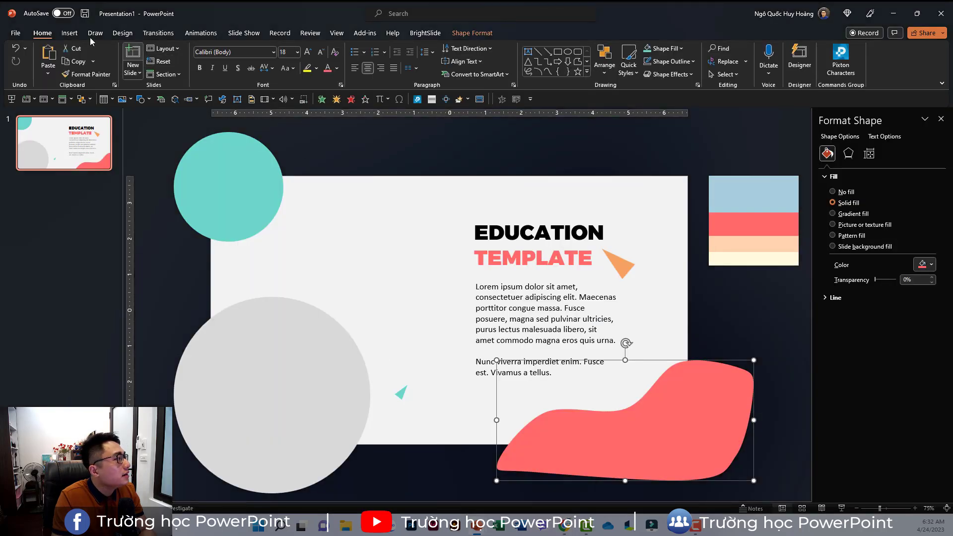
Step: Insert the English teacher-amico picture from Downloads and drag it to the slide's left half
left_click(70, 33)
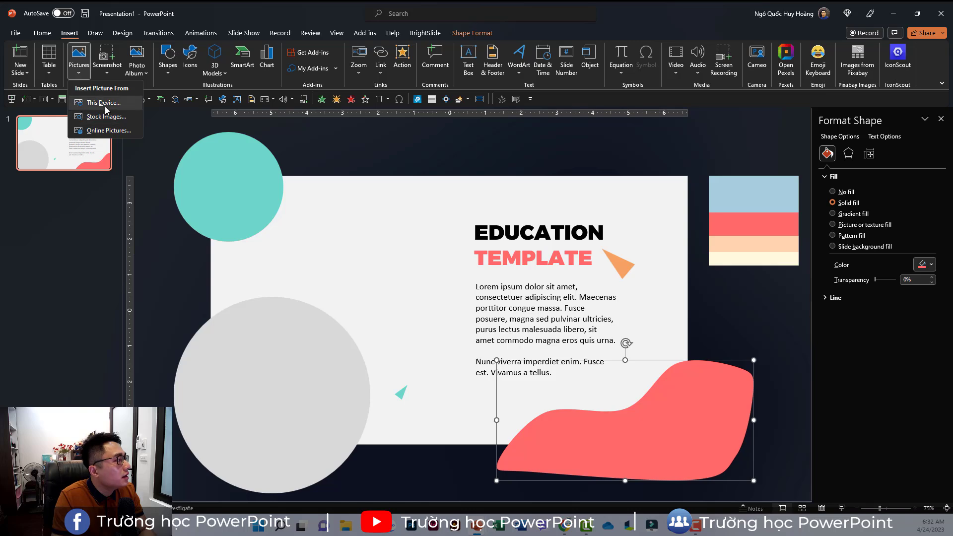
left_click(109, 105)
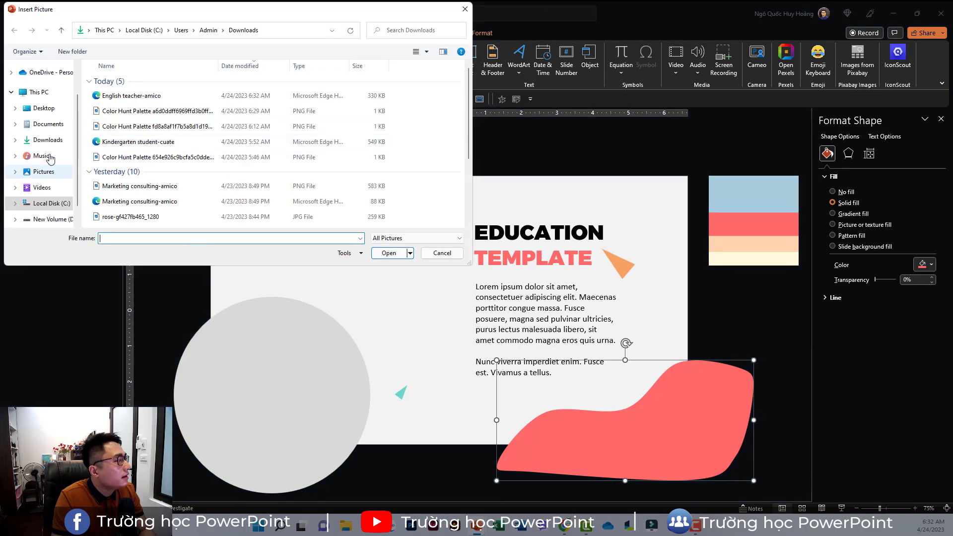
left_click(48, 140)
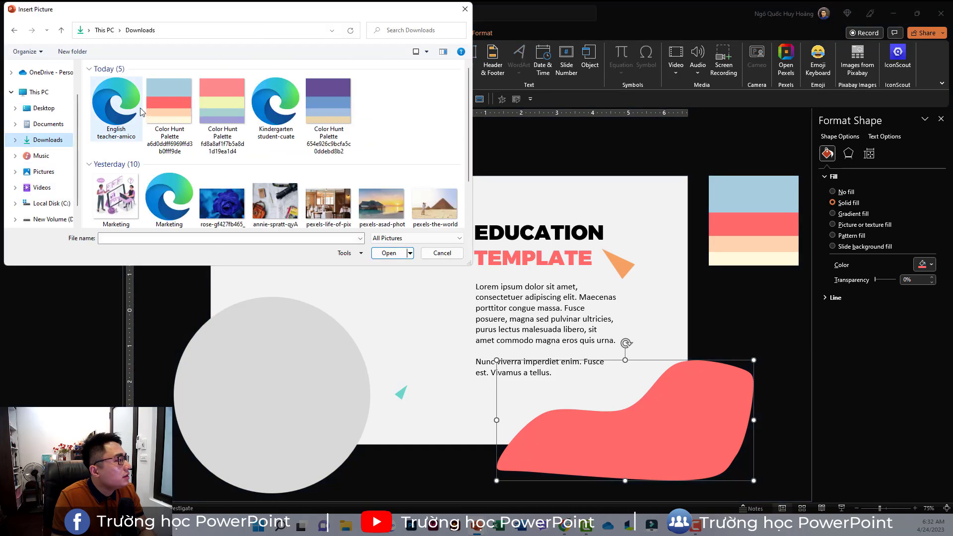
left_click(116, 107)
left_click(389, 253)
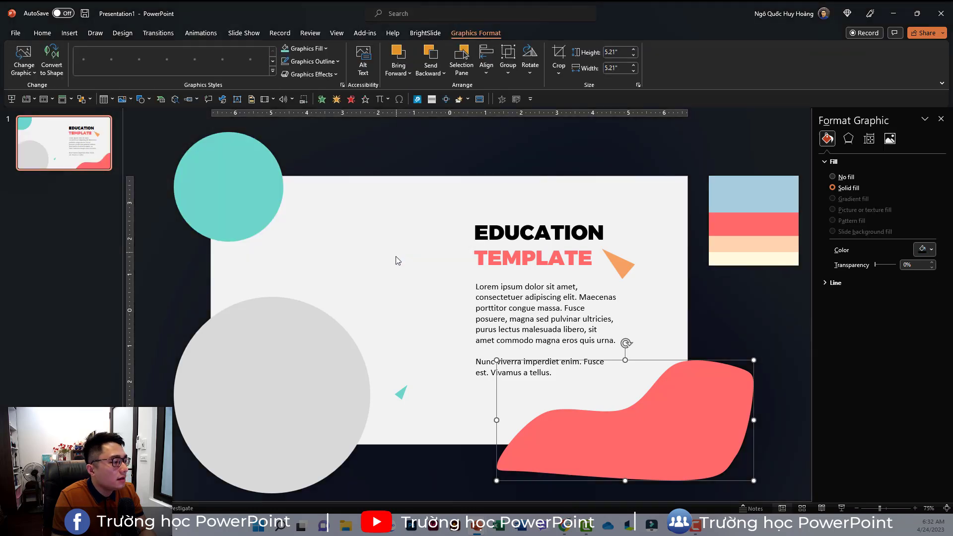
left_click_drag(407, 302, 357, 313)
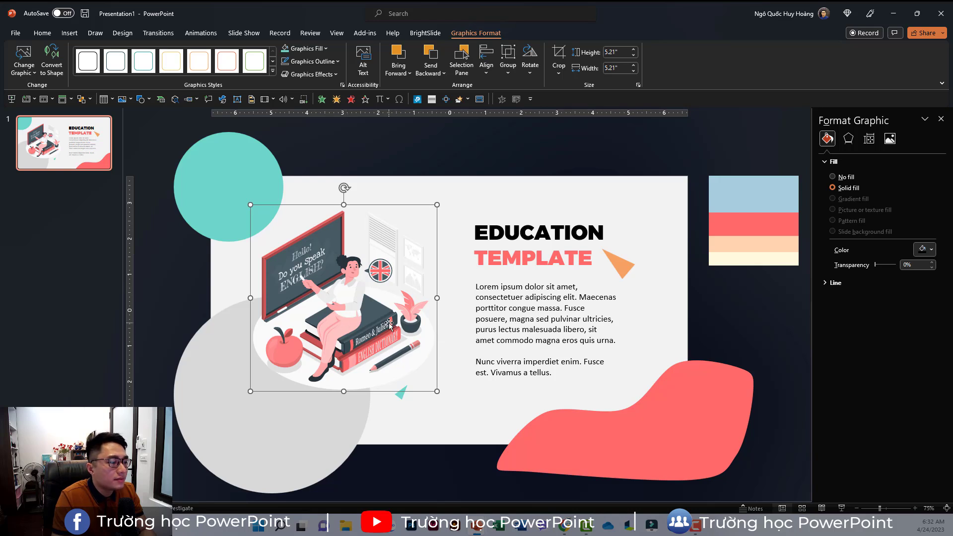
Step: Use Convert to Shape on the English teacher illustration, then deselect it
right_click(346, 304)
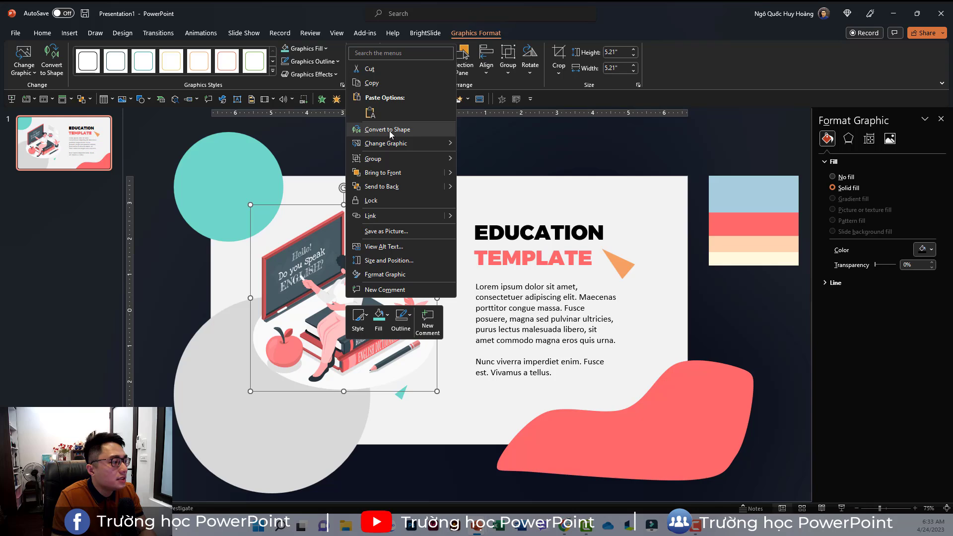
left_click(391, 130)
left_click(438, 373)
left_click(338, 319)
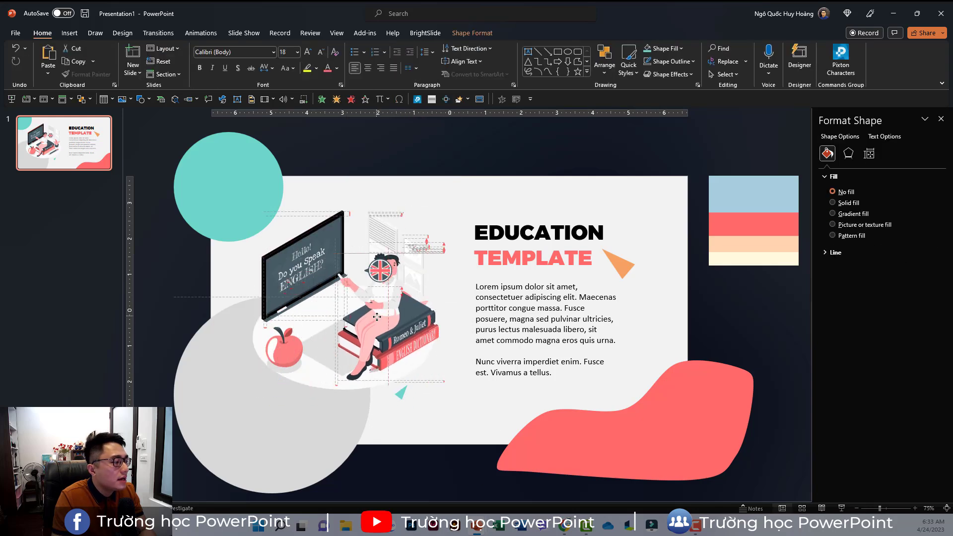
left_click(360, 340)
left_click(440, 392)
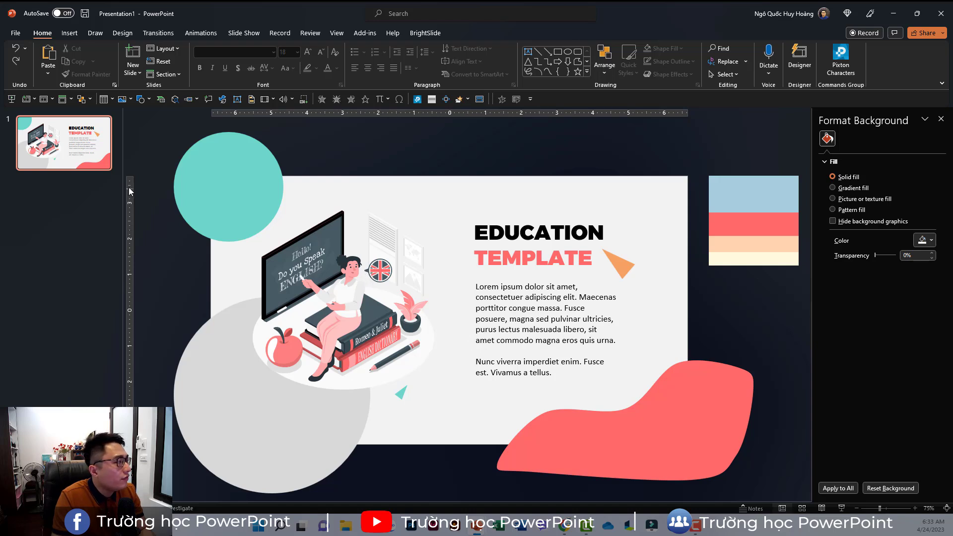
left_click(86, 157)
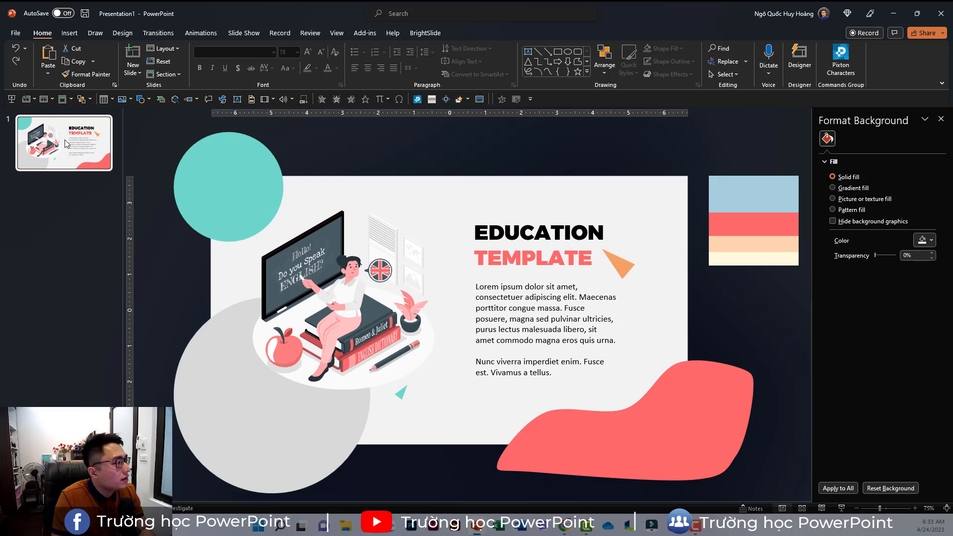
Step: Duplicate slide 1 and apply the Morph transition to the new slide 2
right_click(80, 147)
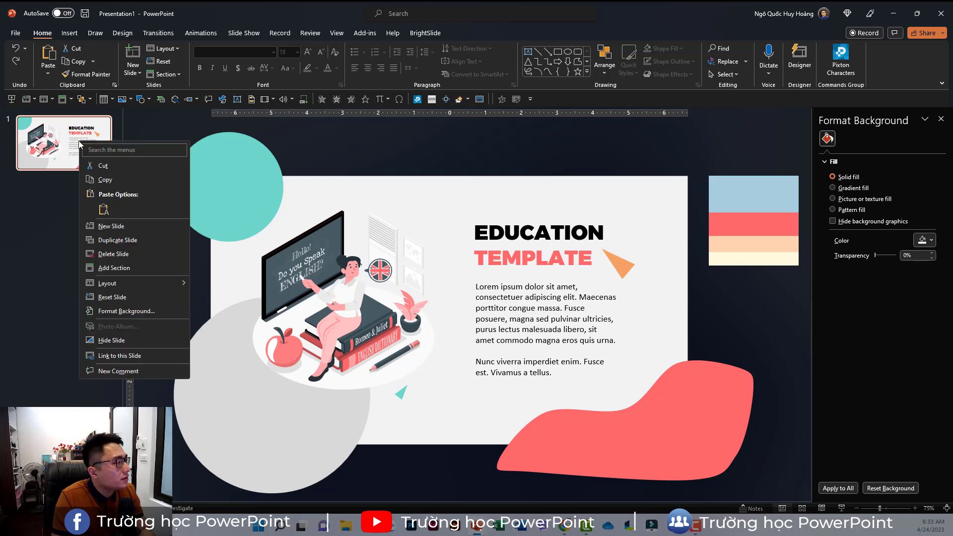
left_click(134, 243)
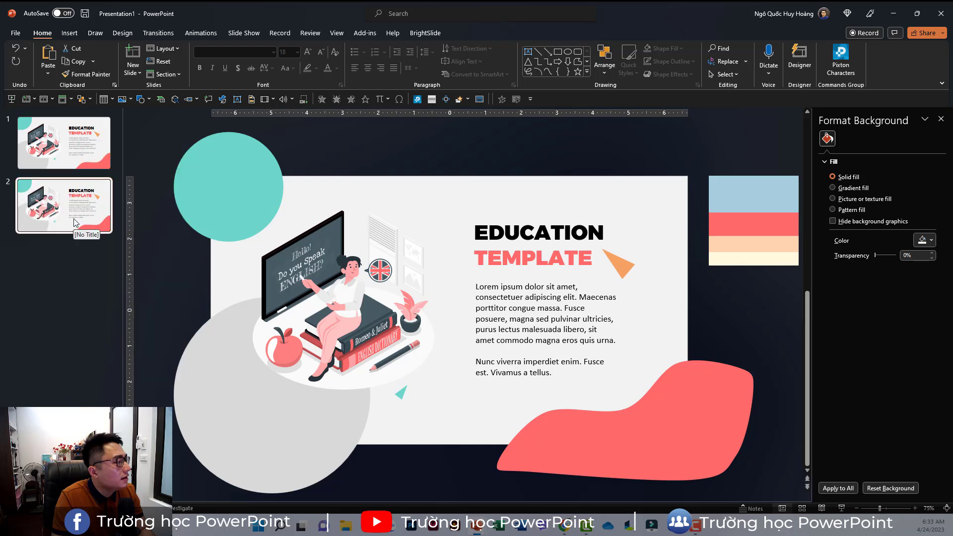
left_click(72, 148)
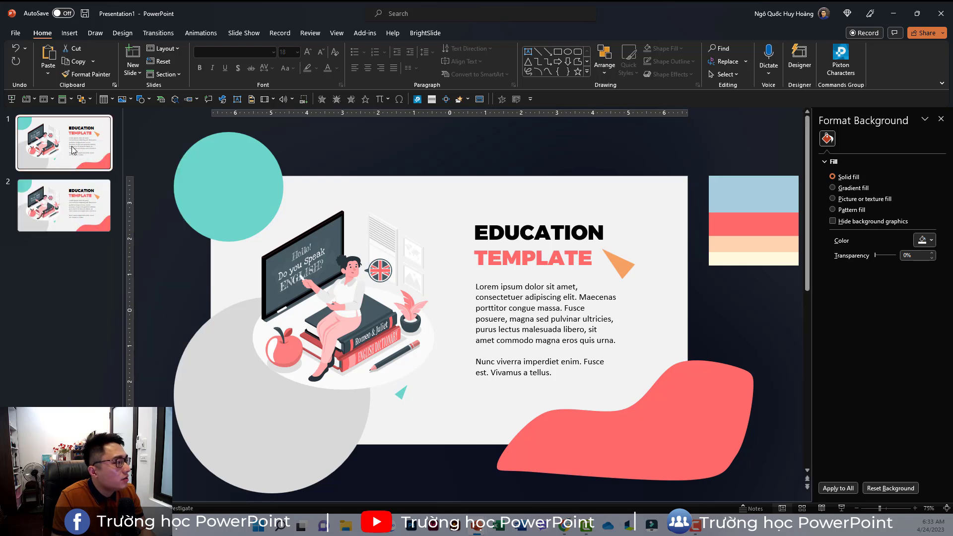
left_click(71, 208)
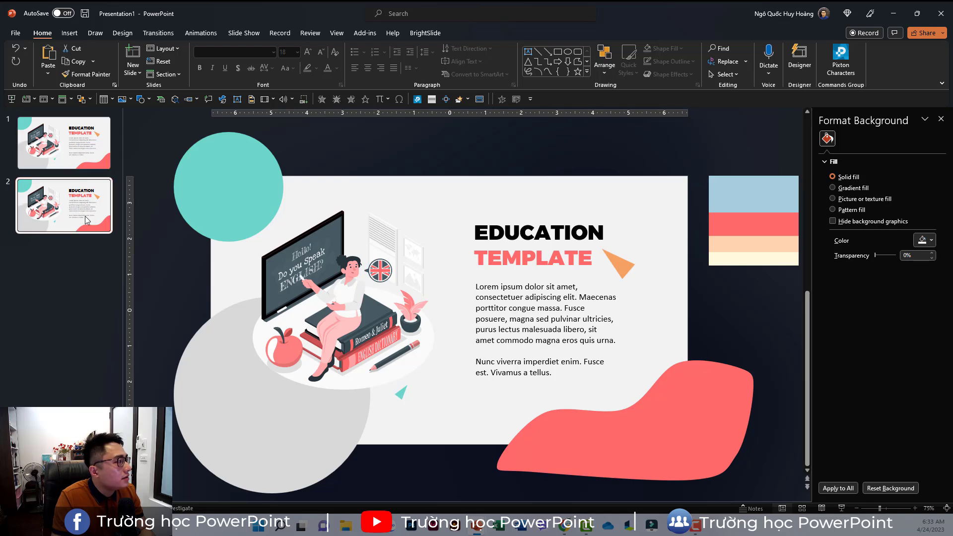
left_click(167, 34)
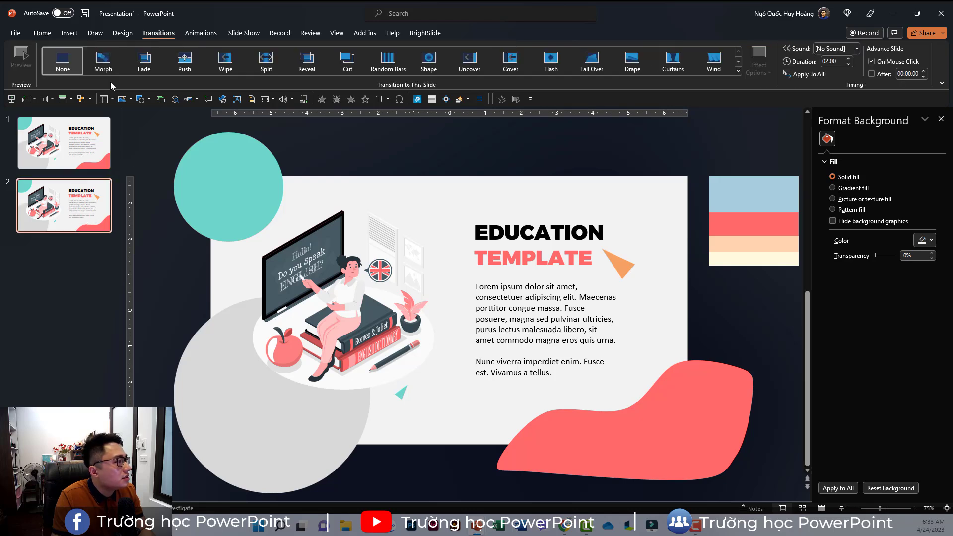
left_click(102, 62)
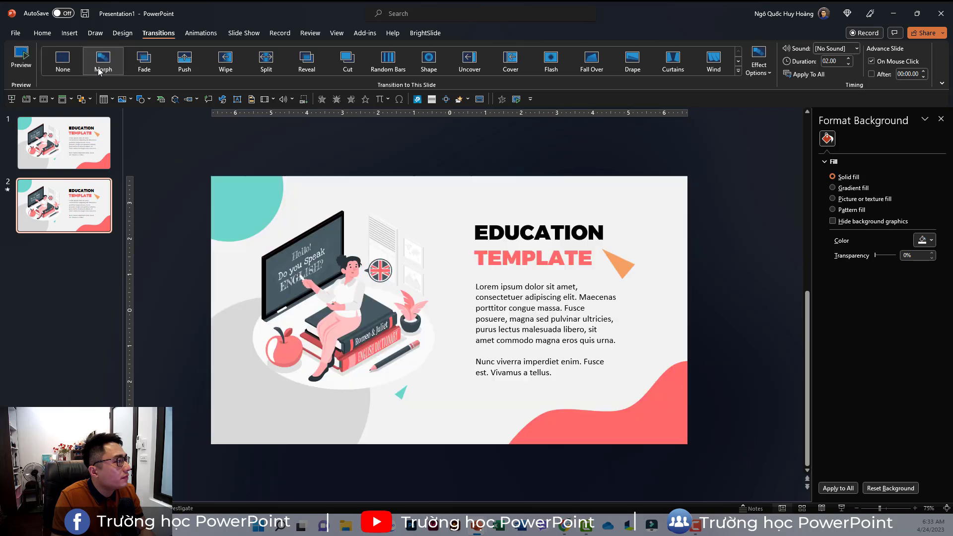
left_click(82, 160)
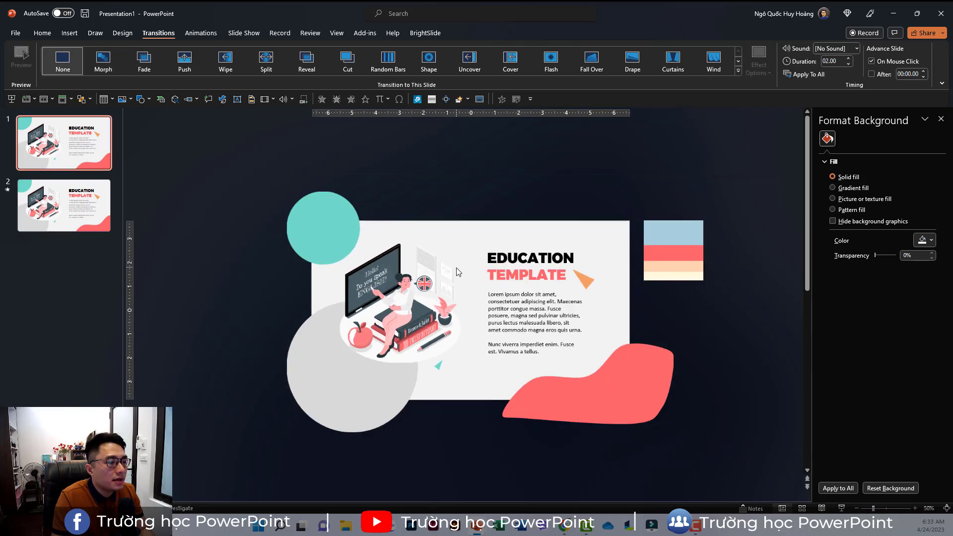
Step: Delete the palette image; move the teal circle off the top-left and grey circle off the bottom-left
left_click(695, 274)
key("Delete")
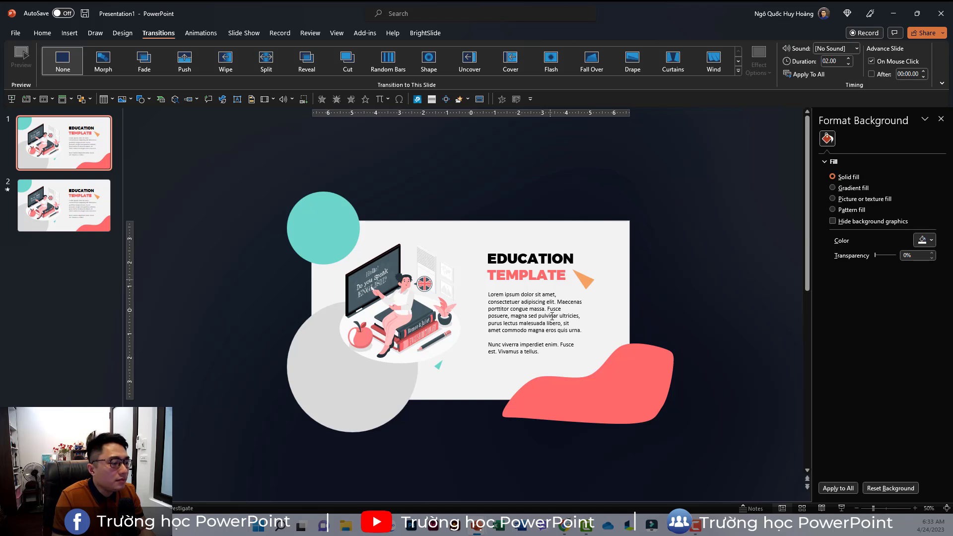
left_click(616, 382)
left_click_drag(344, 250, 299, 205)
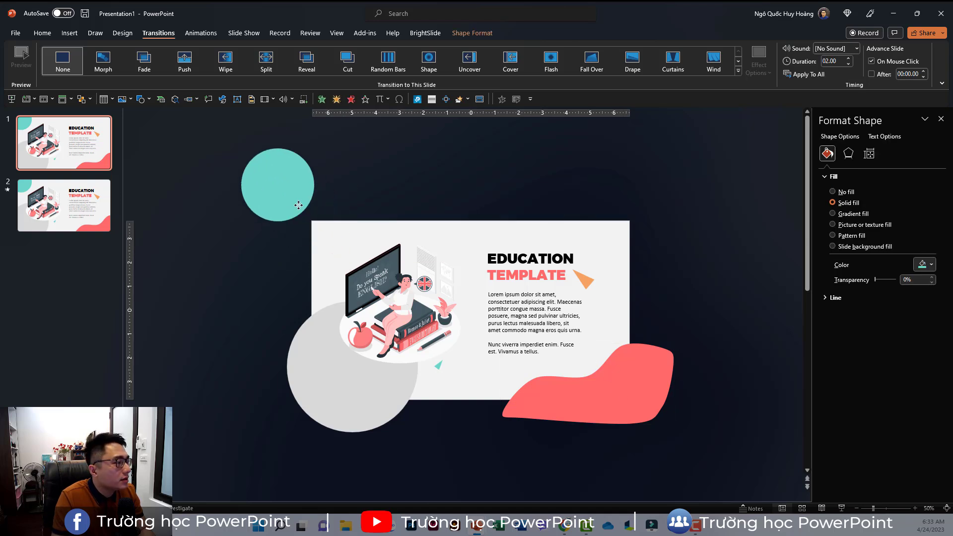
left_click_drag(242, 147, 194, 123)
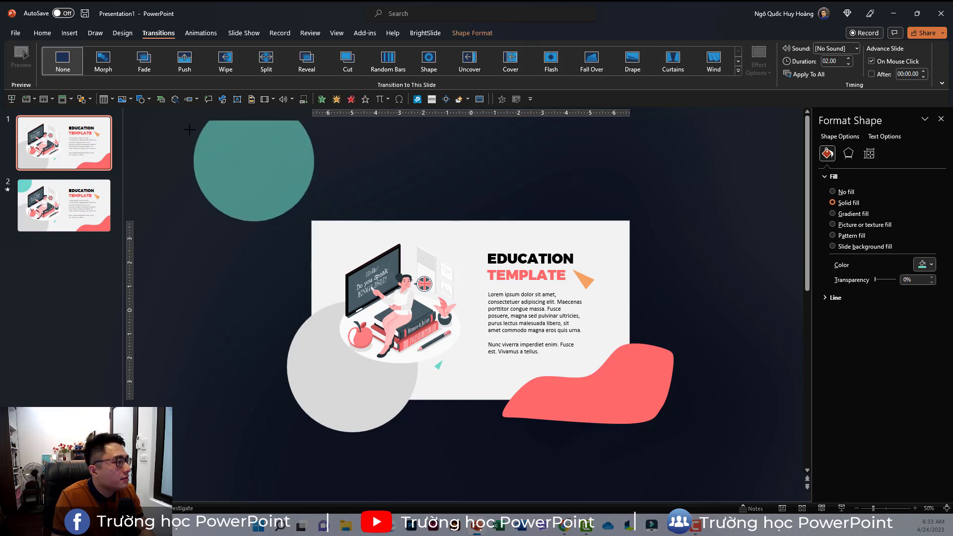
left_click(345, 426)
scroll(342, 405, "down", 2, "ctrl")
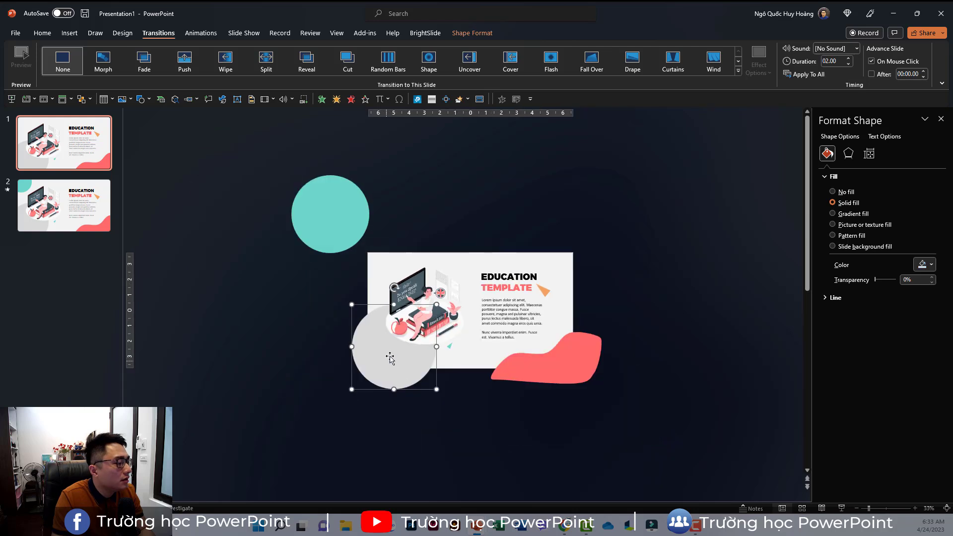
left_click_drag(390, 358, 324, 423)
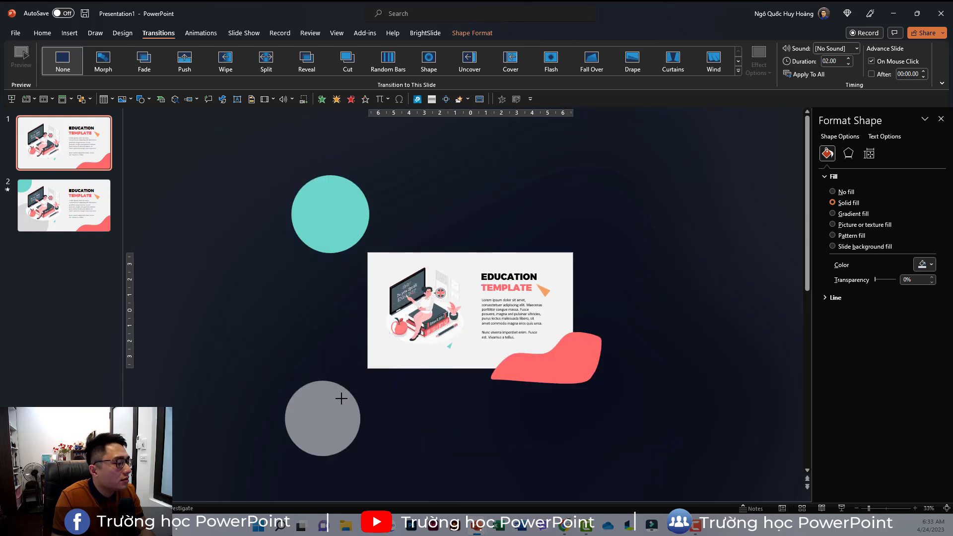
mouse_move(371, 369)
left_mouse_down()
mouse_move(334, 404)
mouse_move(365, 393)
left_mouse_up()
Step: Enlarge the red blob below the lower-right corner and move the orange triangle off the top-right
left_click(563, 382)
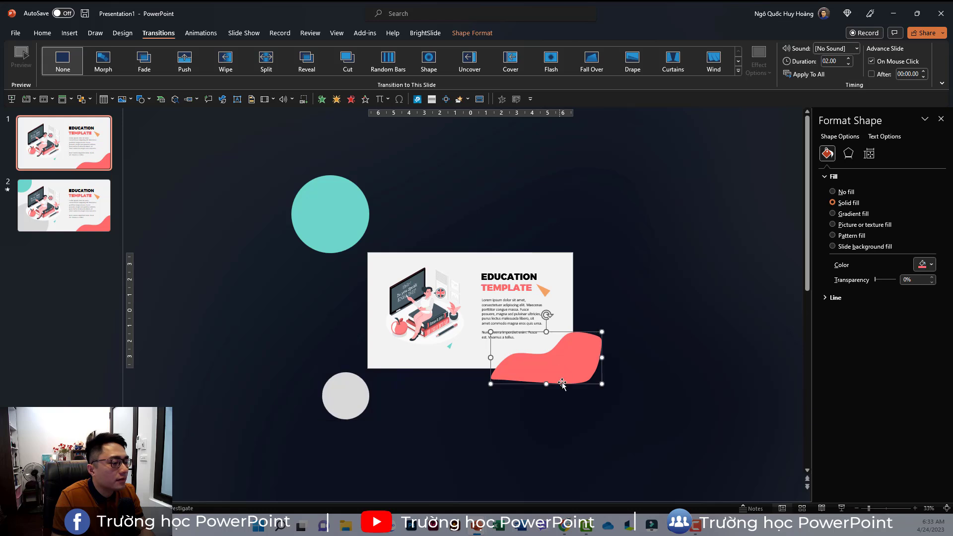
left_click_drag(602, 383, 661, 411)
left_click_drag(581, 365, 602, 401)
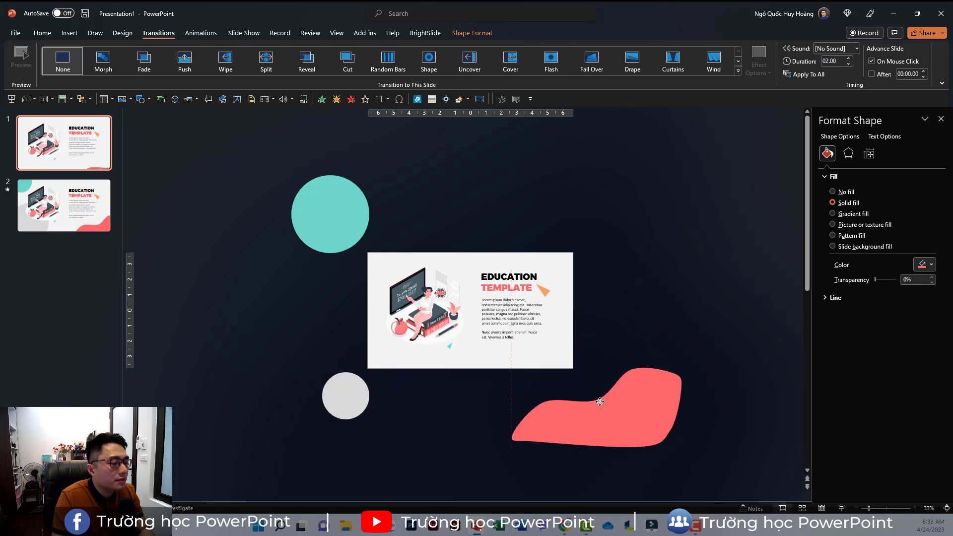
left_click(623, 338)
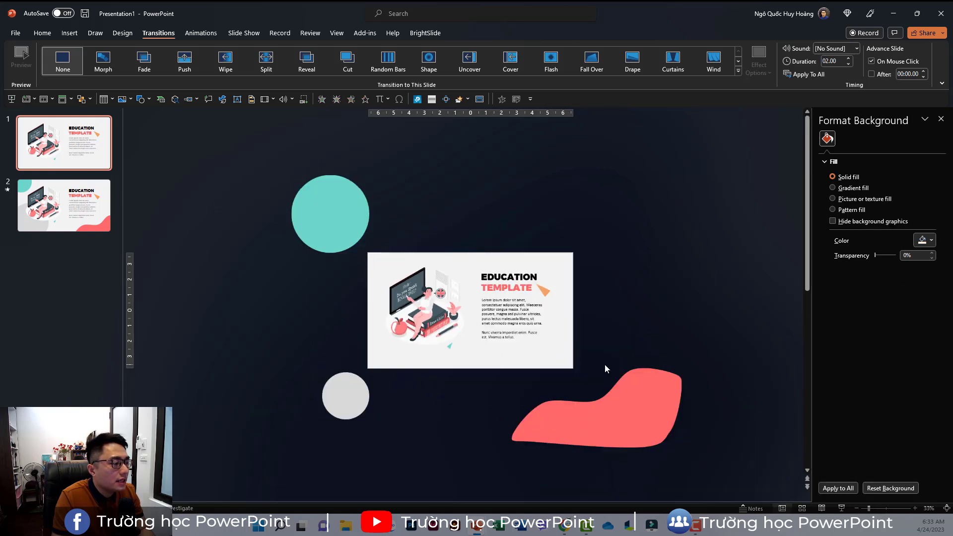
scroll(606, 366, "up", 2)
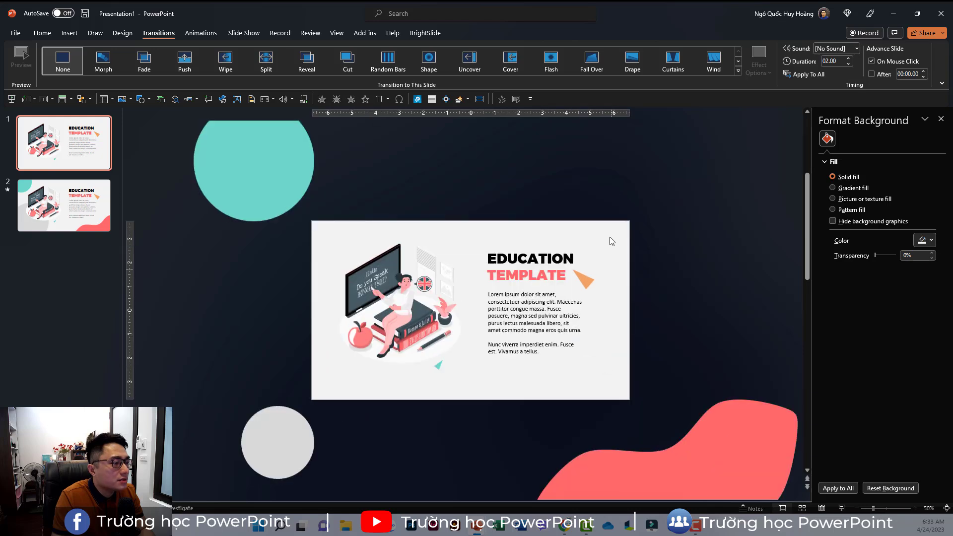
left_click_drag(589, 284, 673, 226)
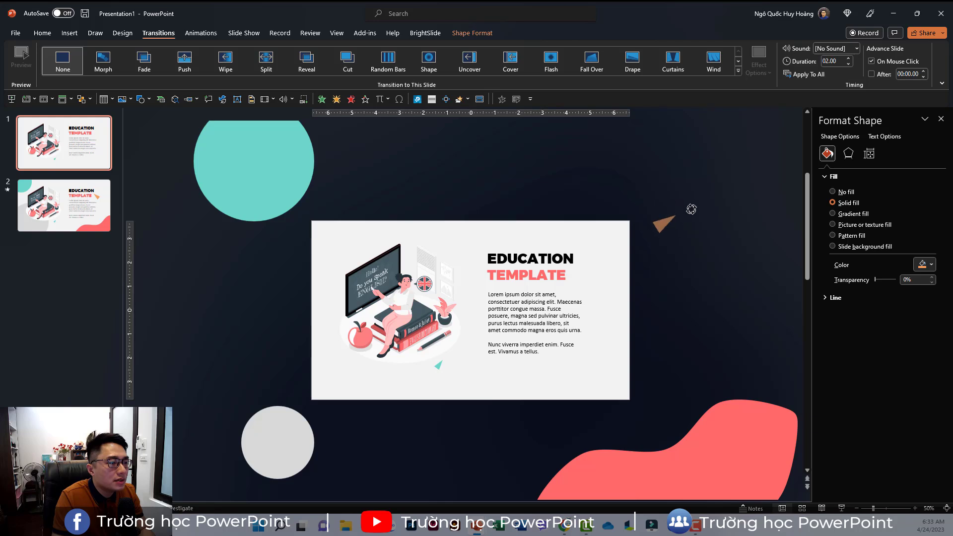
key("Delete")
key("ctrl+z")
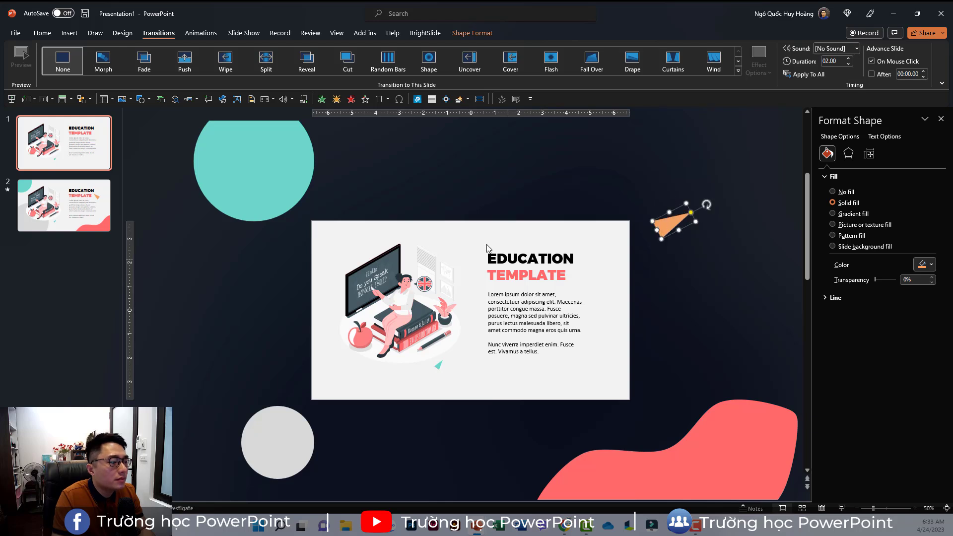
left_click(620, 376)
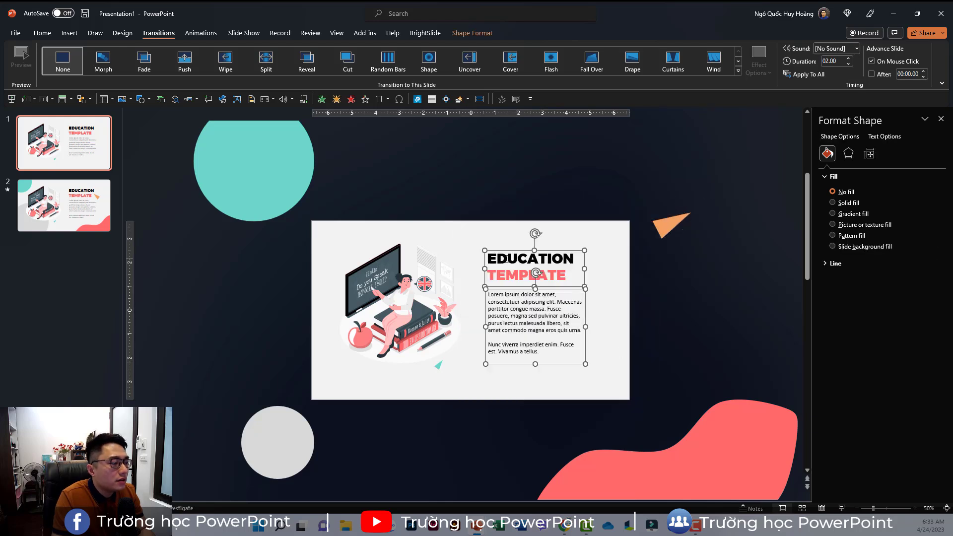
Step: Drag the title and body text beyond the slide's right edge, with the title farther right
left_click_drag(533, 262, 701, 262)
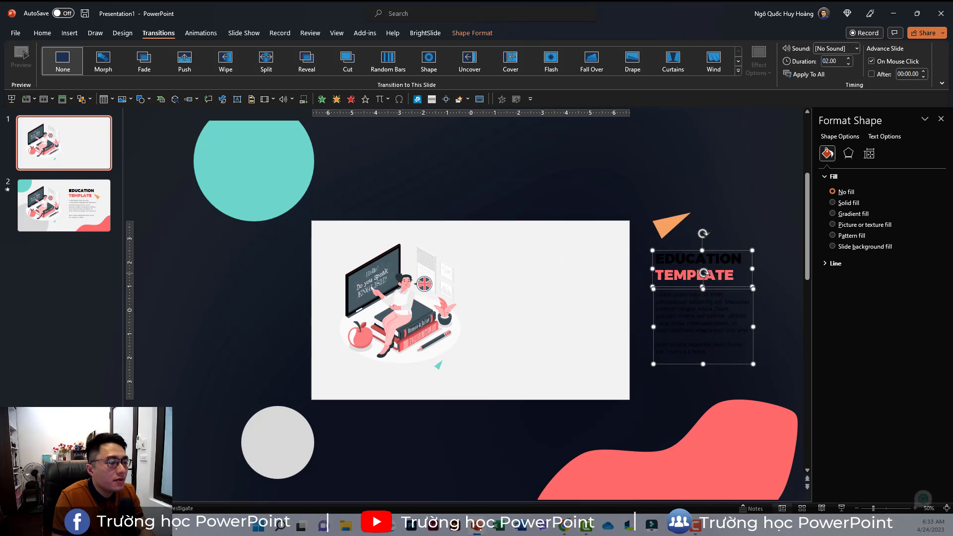
left_click(675, 360, "shift")
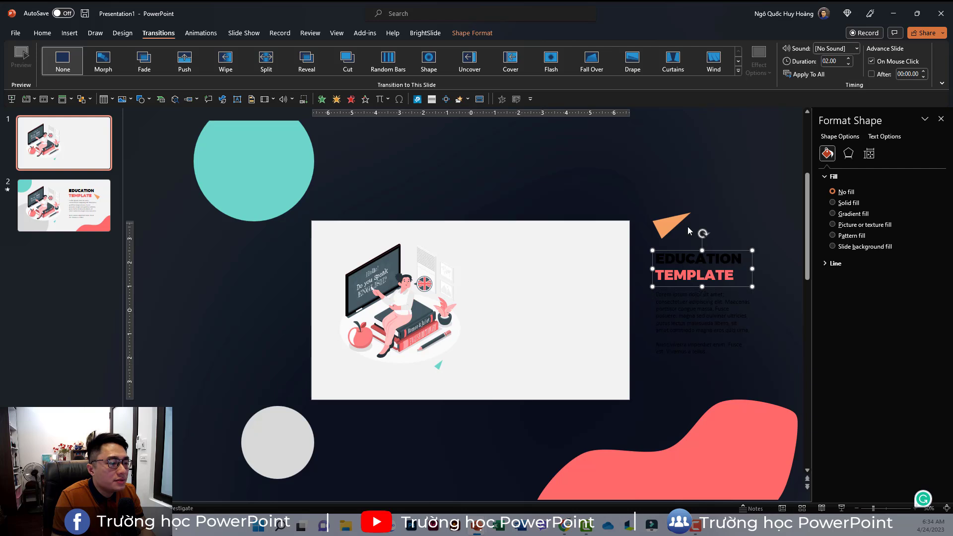
left_click_drag(663, 250, 733, 251)
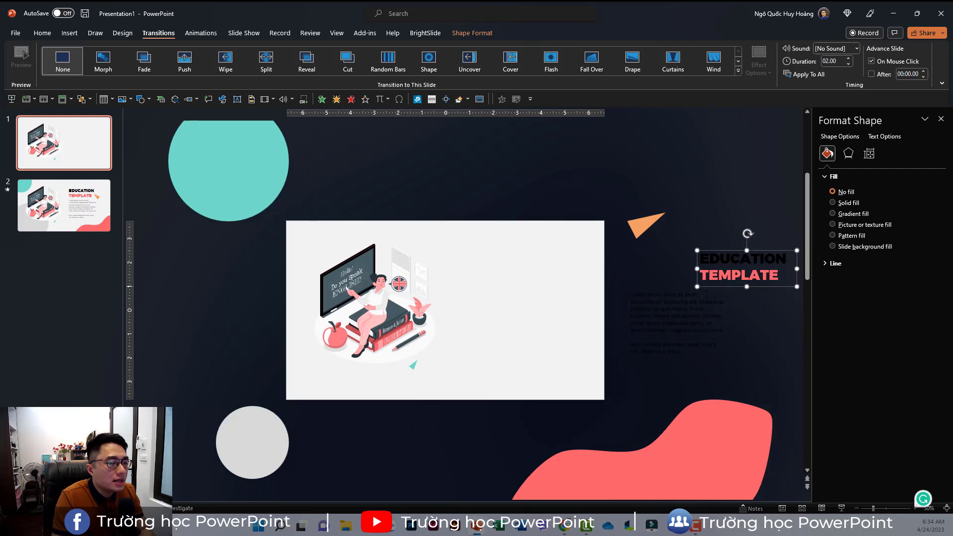
left_click(660, 295)
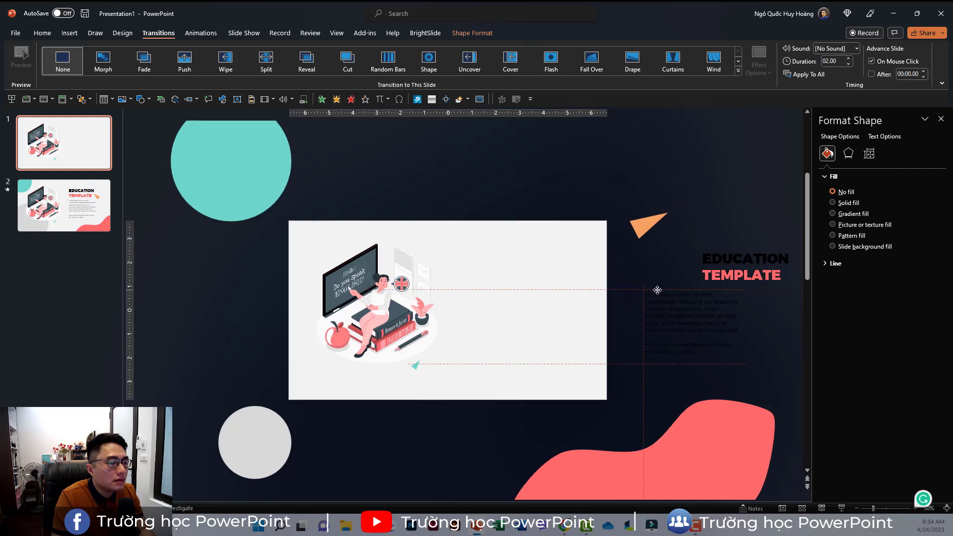
left_click_drag(655, 290, 668, 290)
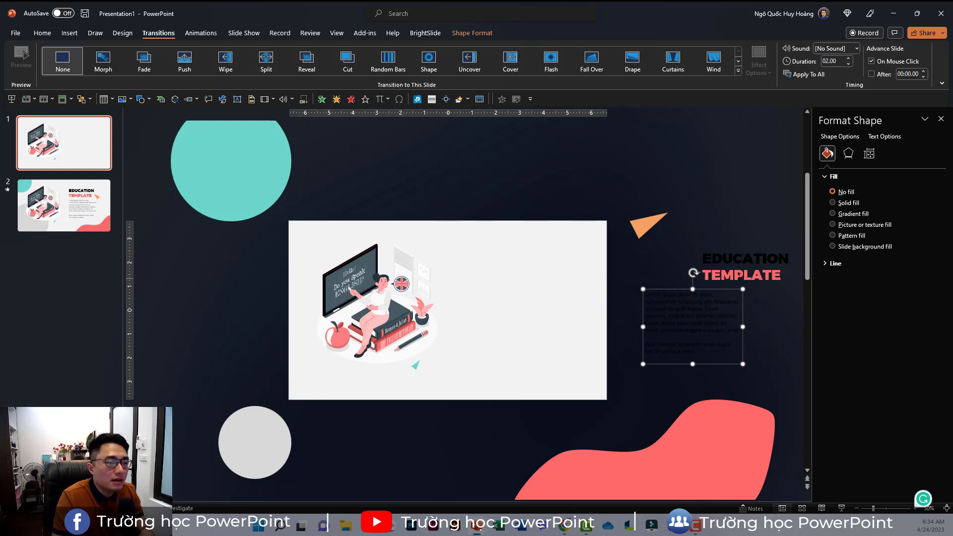
left_click(735, 252)
left_click(695, 251)
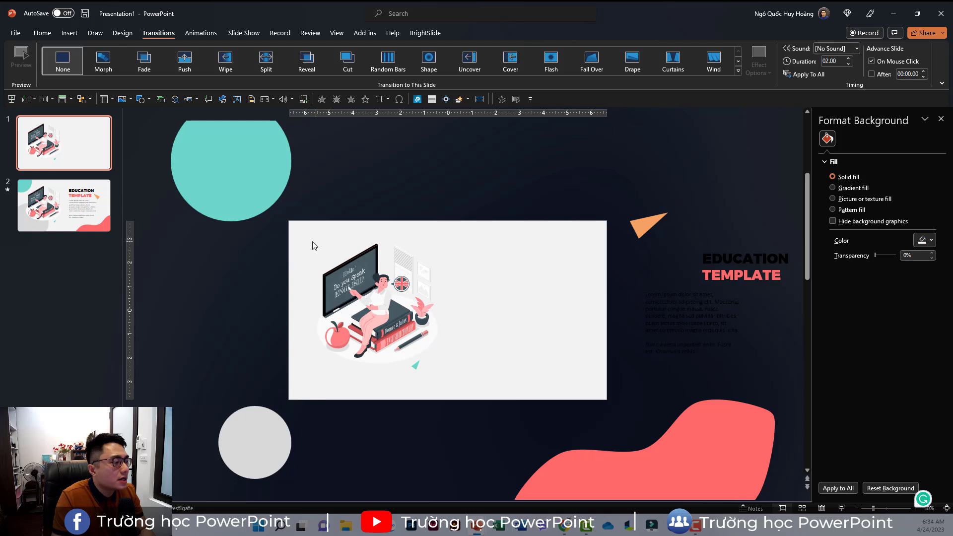
Step: Move all pieces of the classroom illustration off slide 1's left edge
left_click_drag(522, 198, 256, 443)
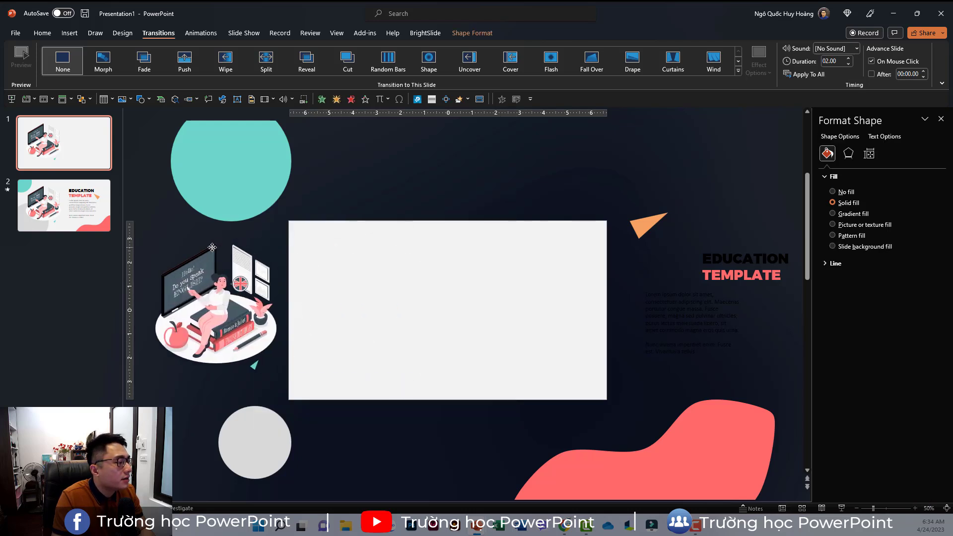
left_click_drag(358, 239, 194, 238)
scroll(237, 353, "down", 2)
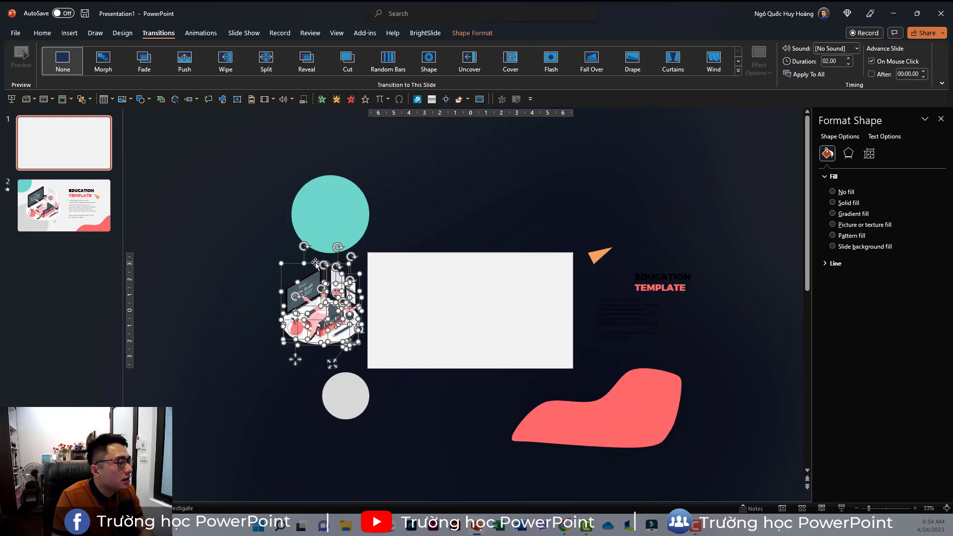
left_click_drag(316, 263, 294, 263)
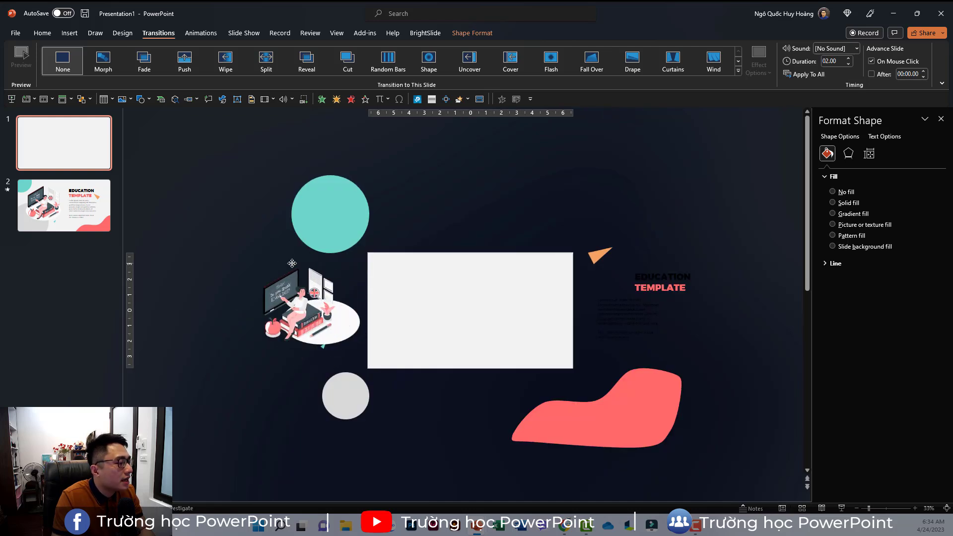
left_click(311, 344, "shift")
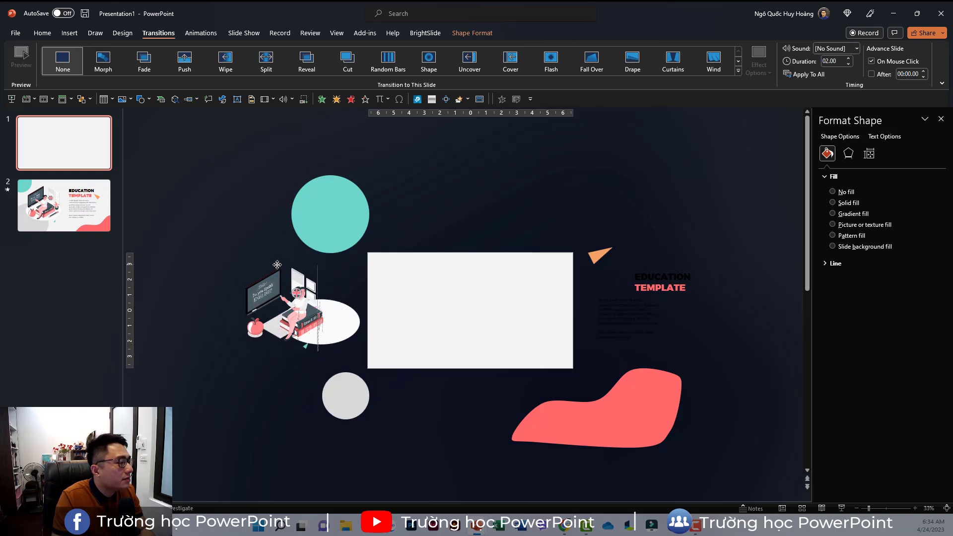
left_click_drag(298, 265, 276, 264)
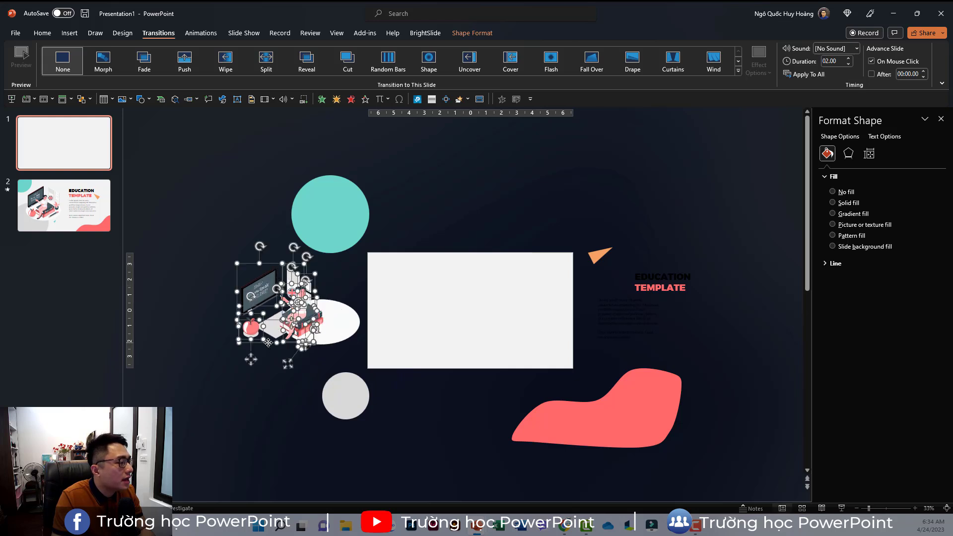
left_click_drag(268, 343, 260, 266)
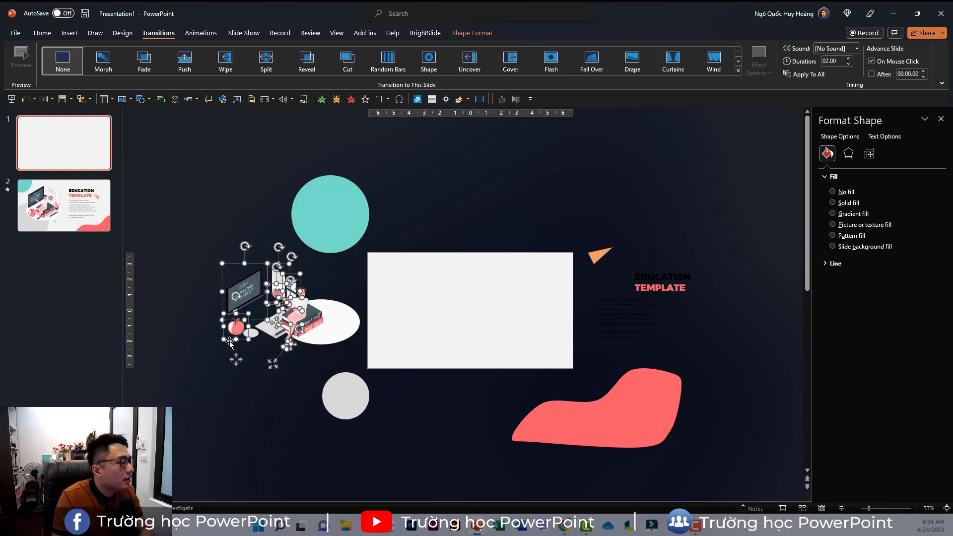
left_click_drag(286, 265, 275, 265)
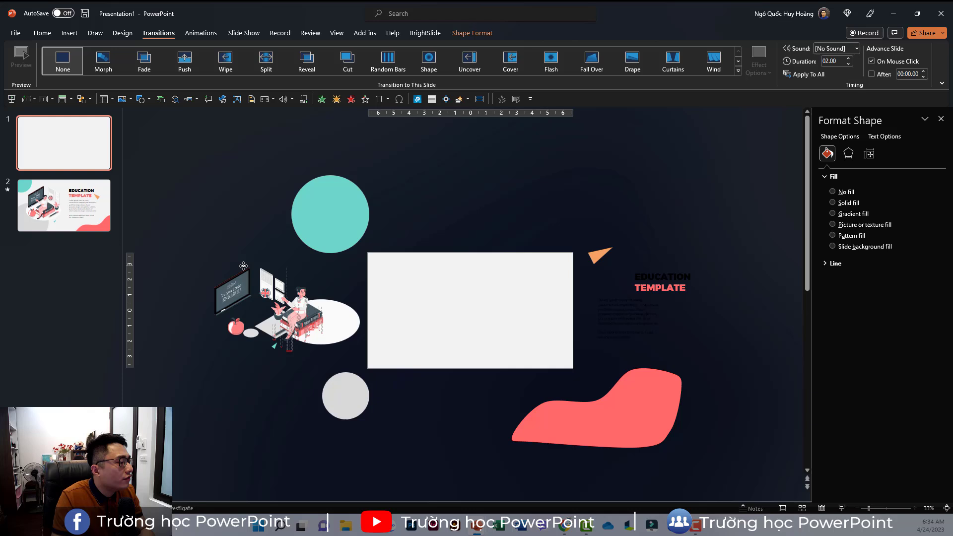
left_click(280, 270, "shift")
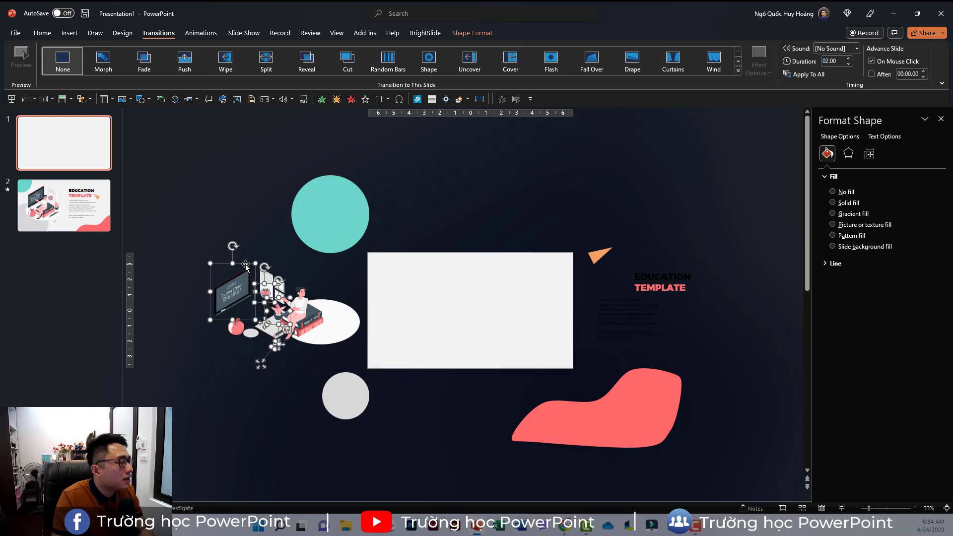
left_click_drag(246, 264, 239, 264)
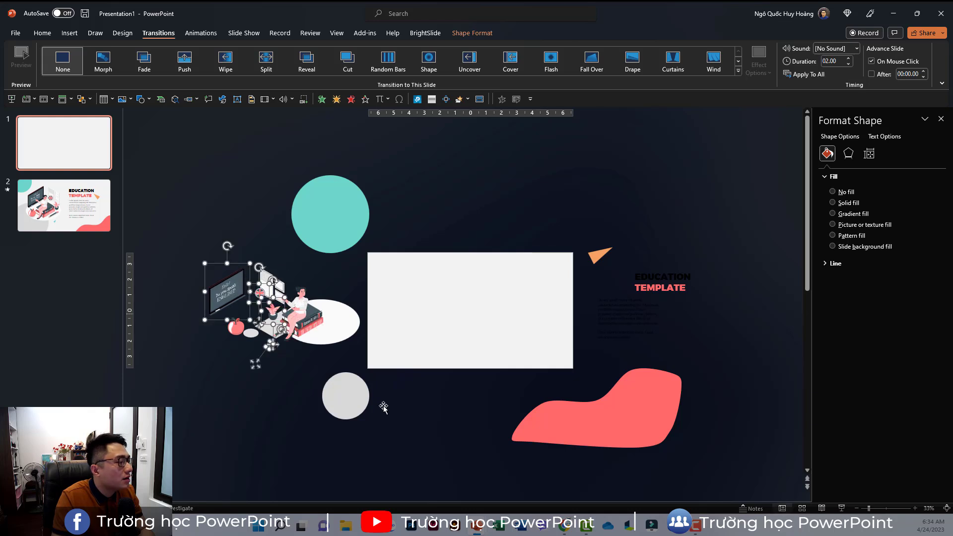
left_click(463, 412)
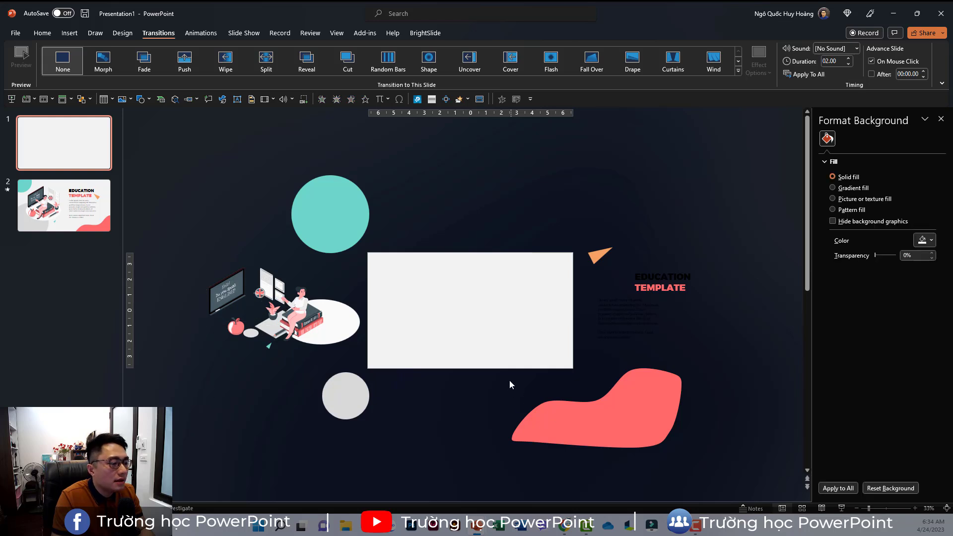
Step: Enlarge the whole classroom illustration toward the lower left beside the slide
left_click_drag(186, 368, 382, 232)
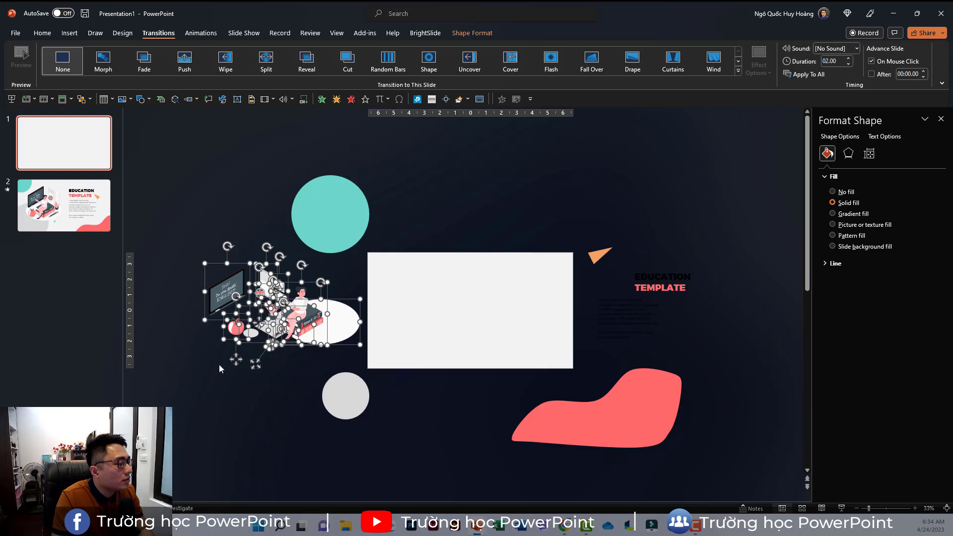
left_click_drag(222, 339, 212, 352)
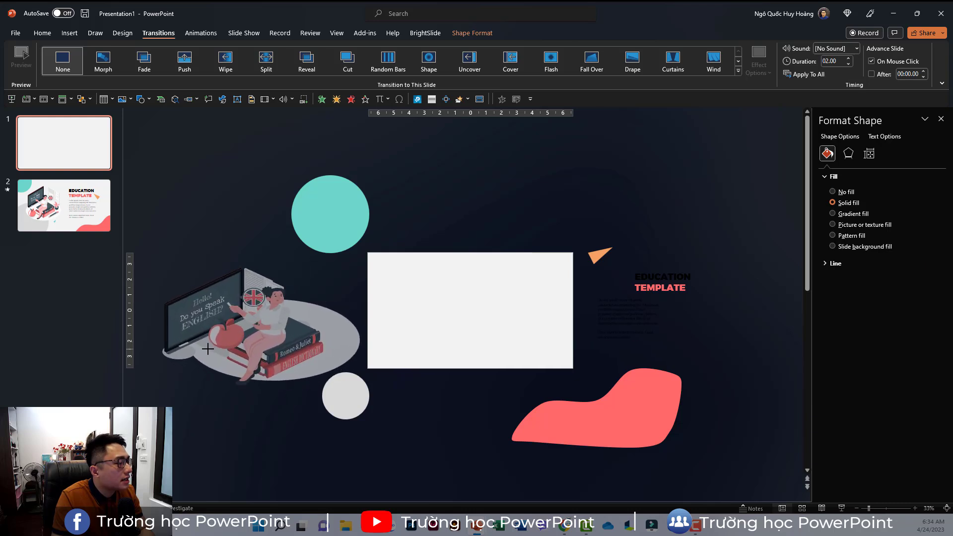
left_click_drag(211, 352, 210, 352)
left_click(405, 403)
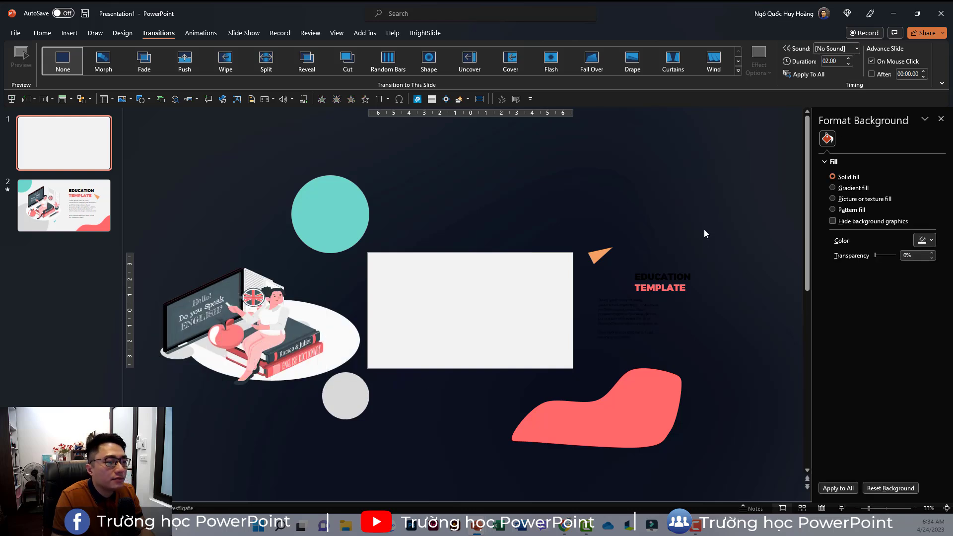
Step: Set slide 1 to Advance Slide After 00:00.00 and confirm slide 2 has Morph
left_click(60, 153)
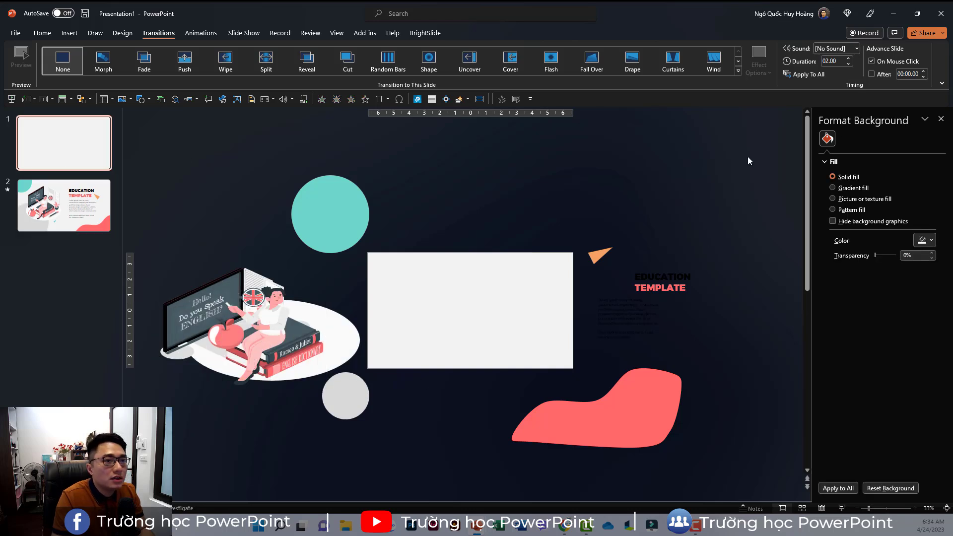
left_click(872, 74)
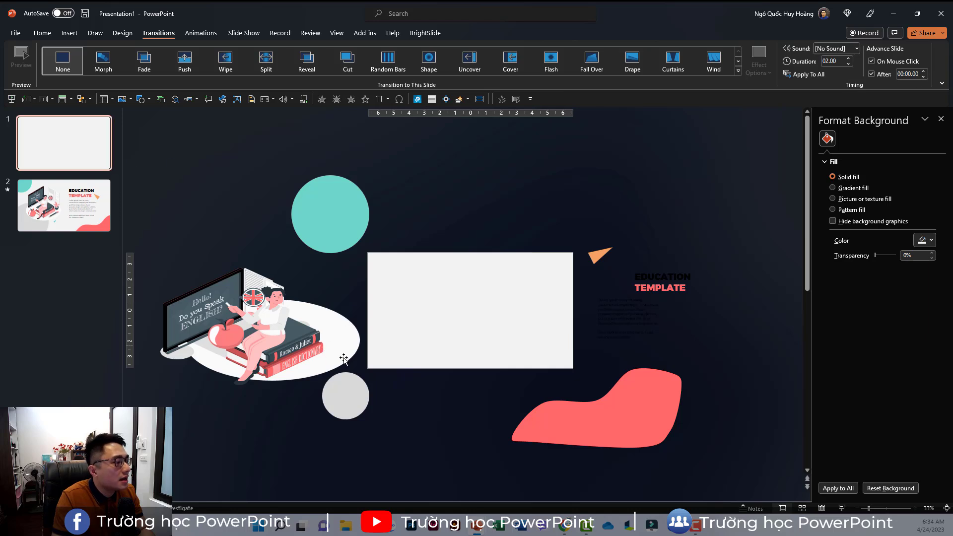
left_click(86, 198)
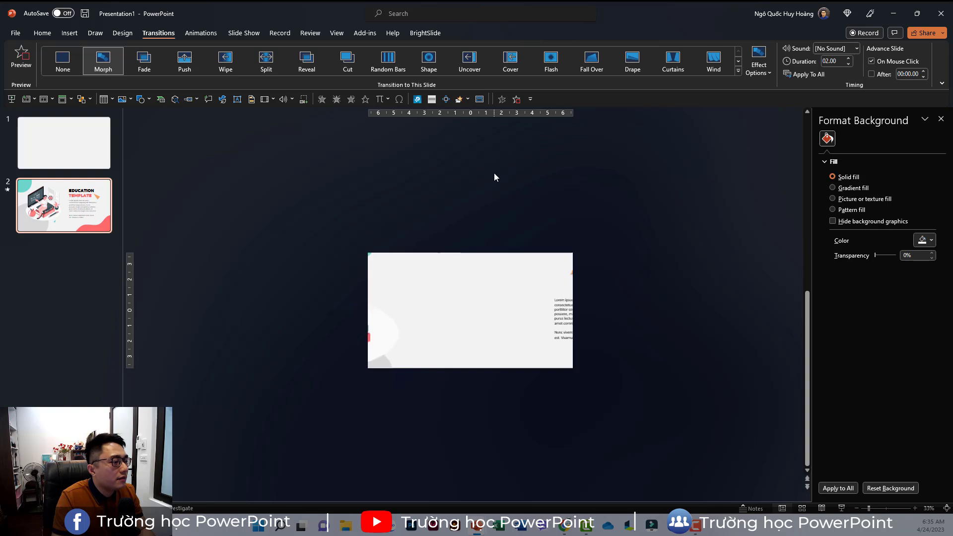
left_click(58, 148)
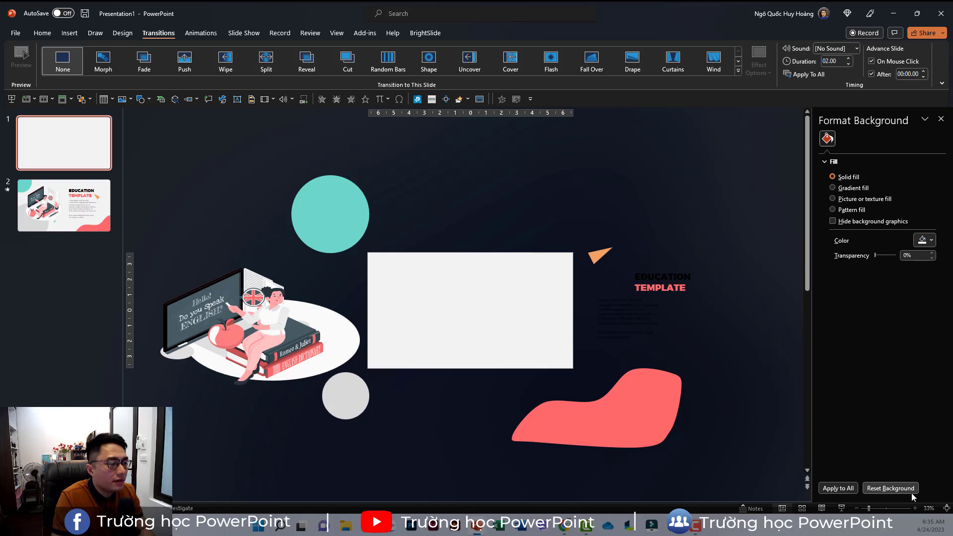
Step: Run the slide show and advance to slide 2 to watch the elements morph in from off-canvas
left_click(842, 510)
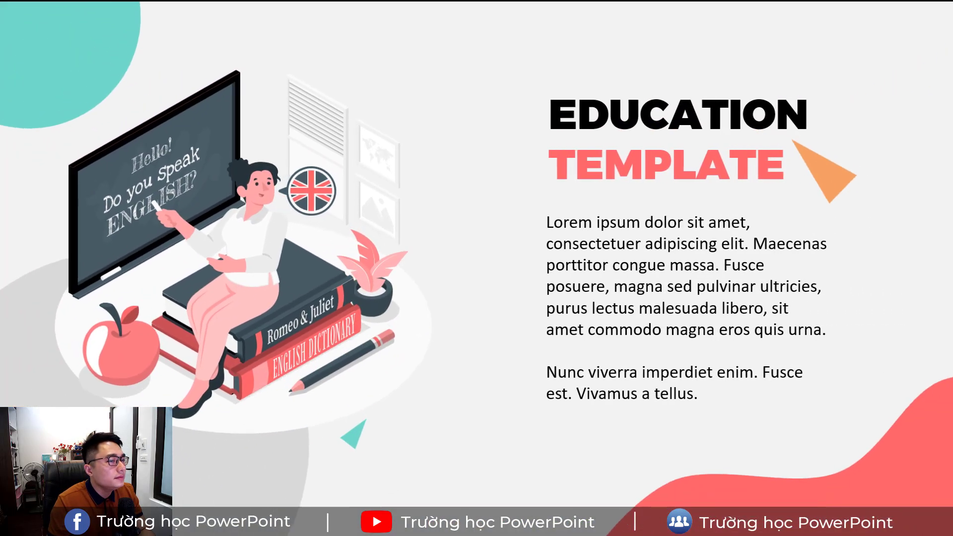
key("Right")
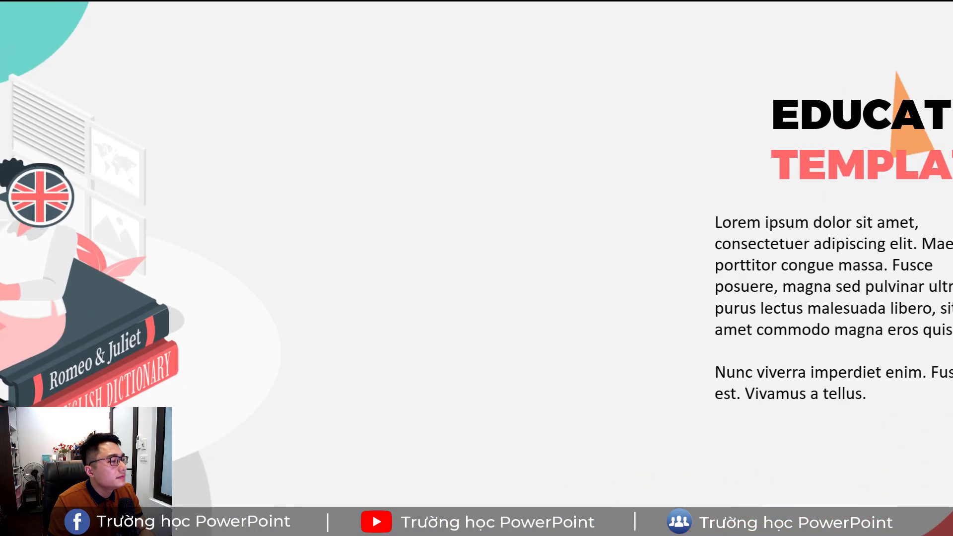
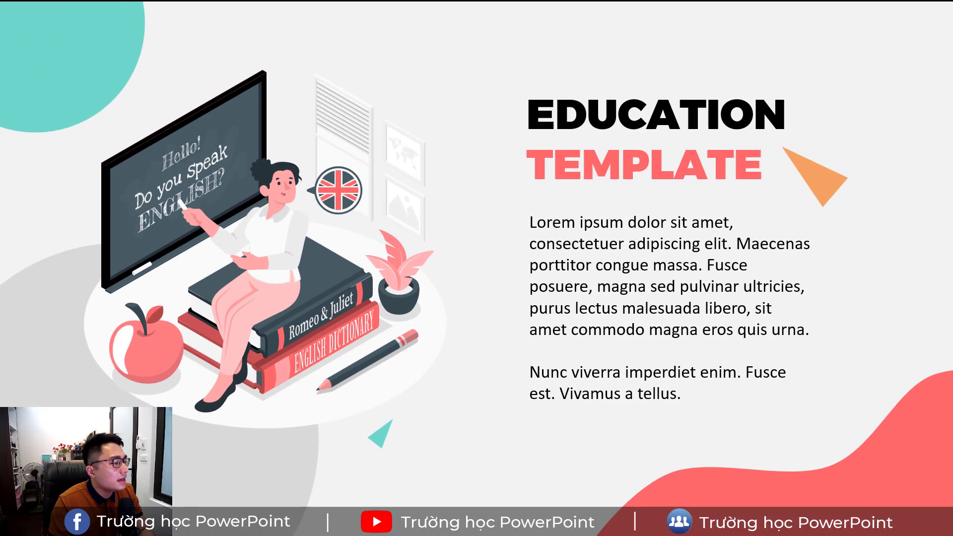
Step: Advance the slideshow twice so the Education Template slide transitions out and its content returns
key("Right")
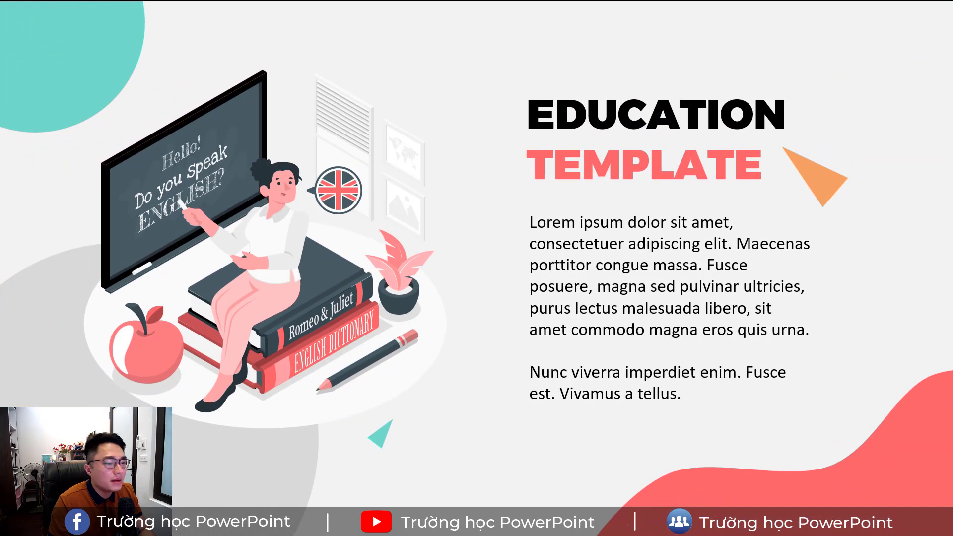
key("Right")
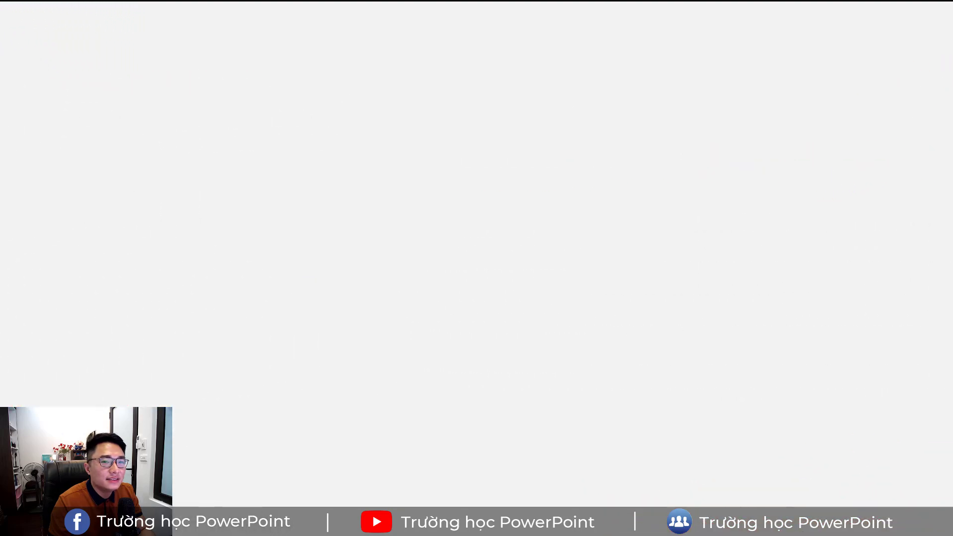